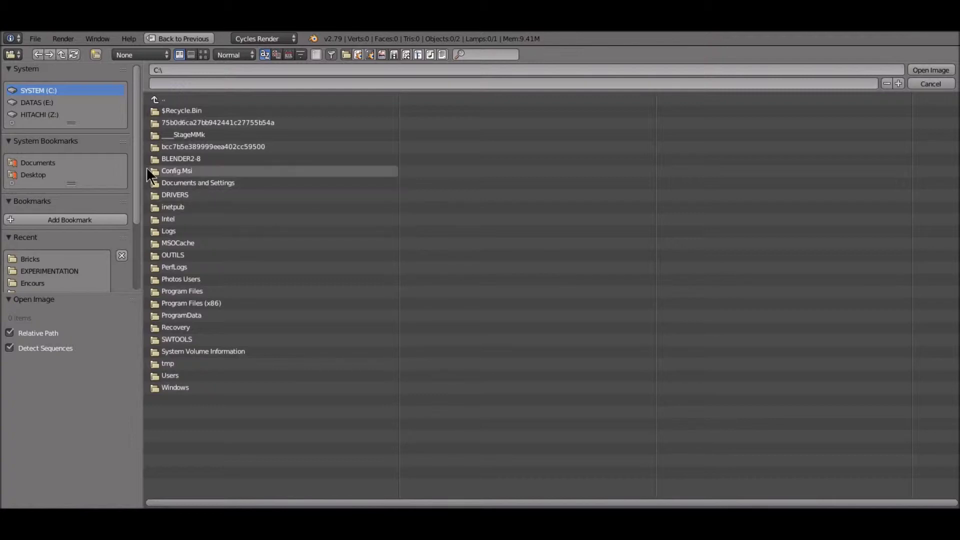
Load Quille.JPG from the FORMES-Dessins folder inside TRAVAIL BLENDER on drive E: as the background image.
left_click(39, 102)
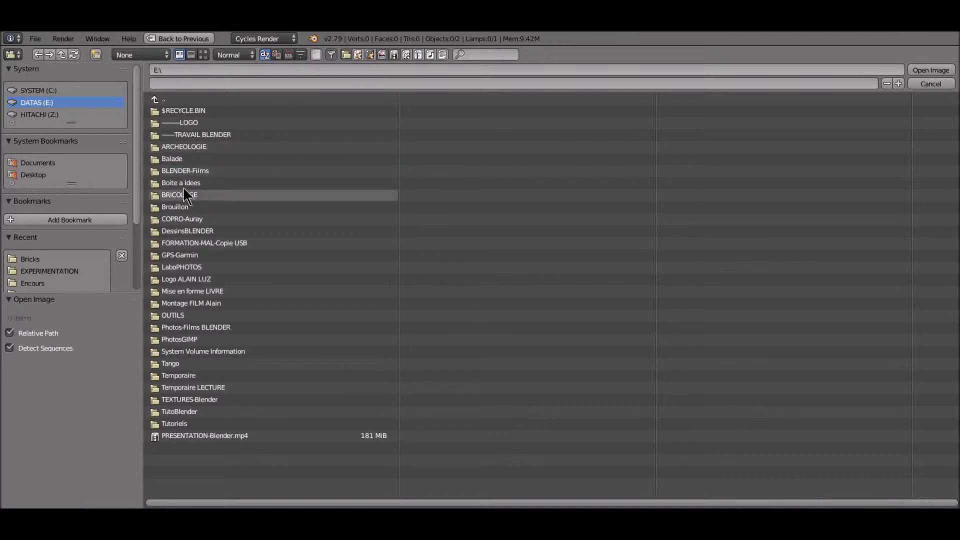
left_click(188, 138)
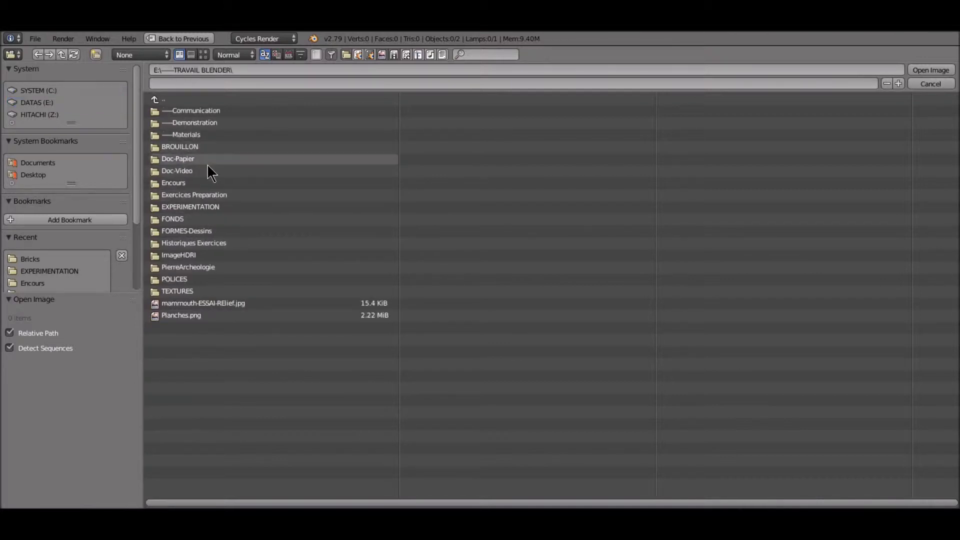
left_click(184, 230)
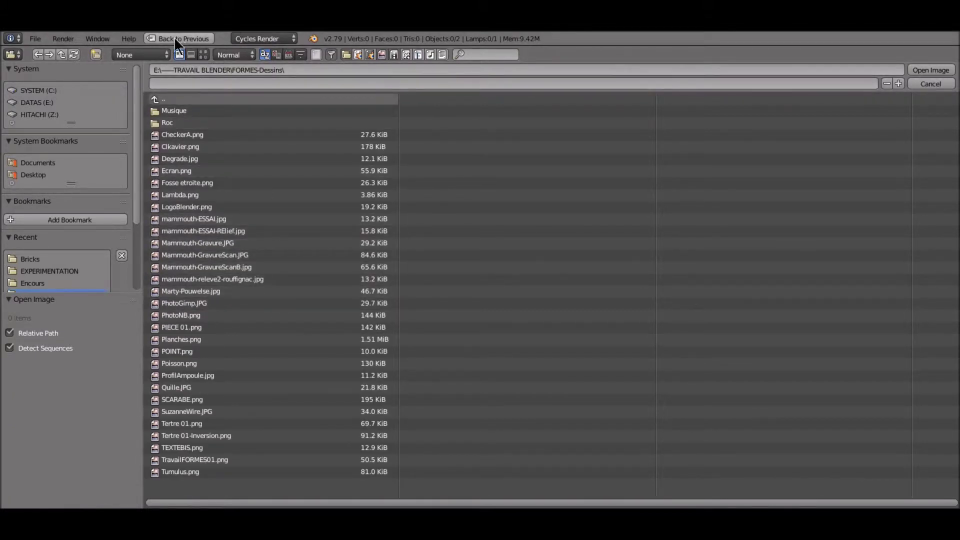
left_click(204, 55)
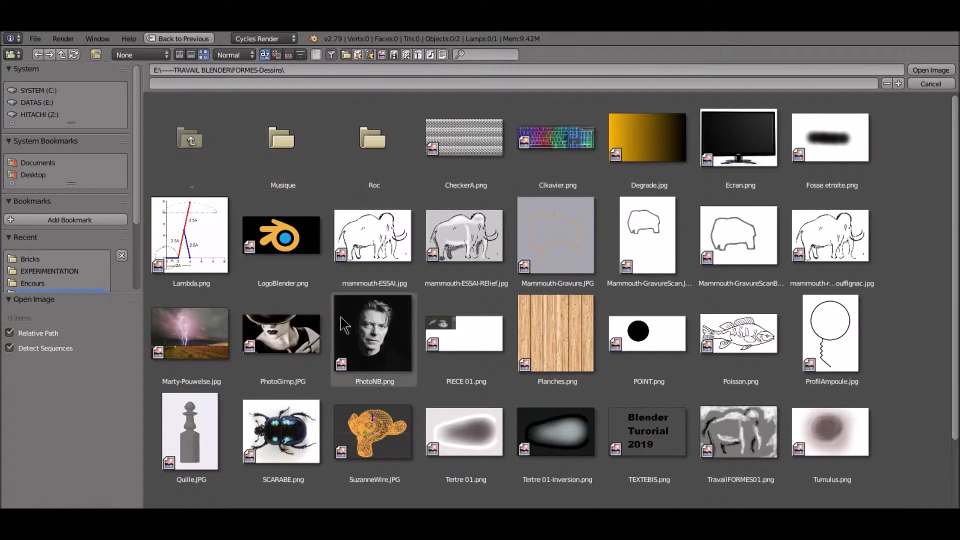
double_click(186, 439)
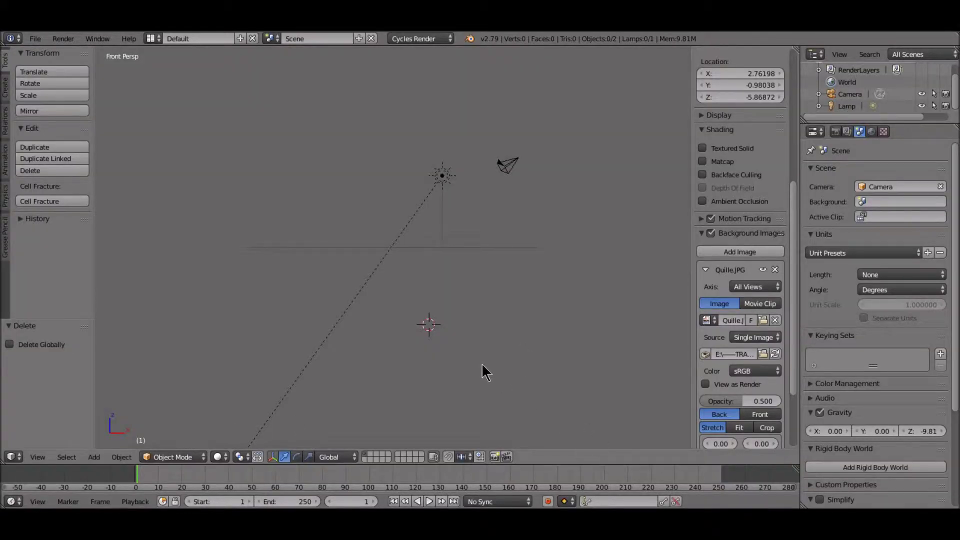
Switch the front view from perspective to orthographic so the background image can be traced.
left_click(40, 457)
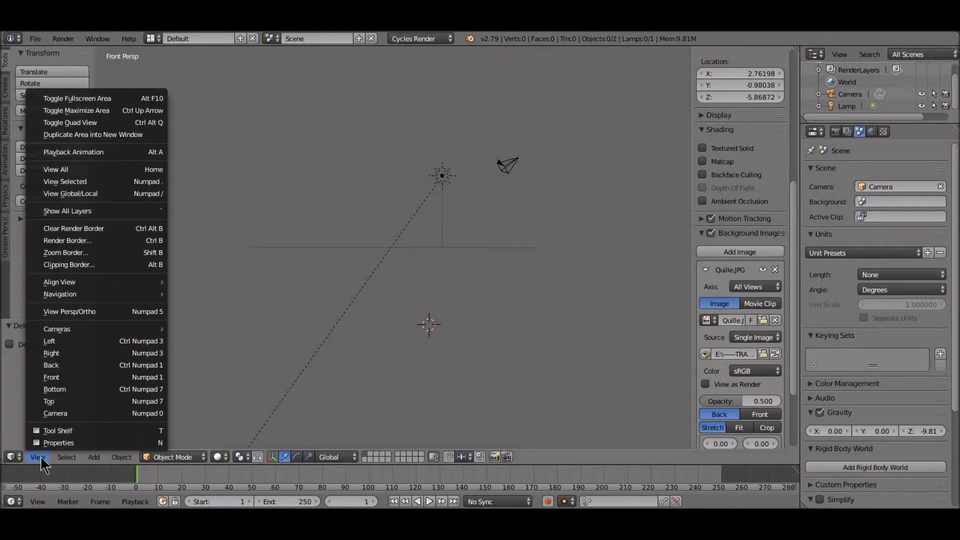
left_click(75, 312)
scroll(395, 299, "up", 4)
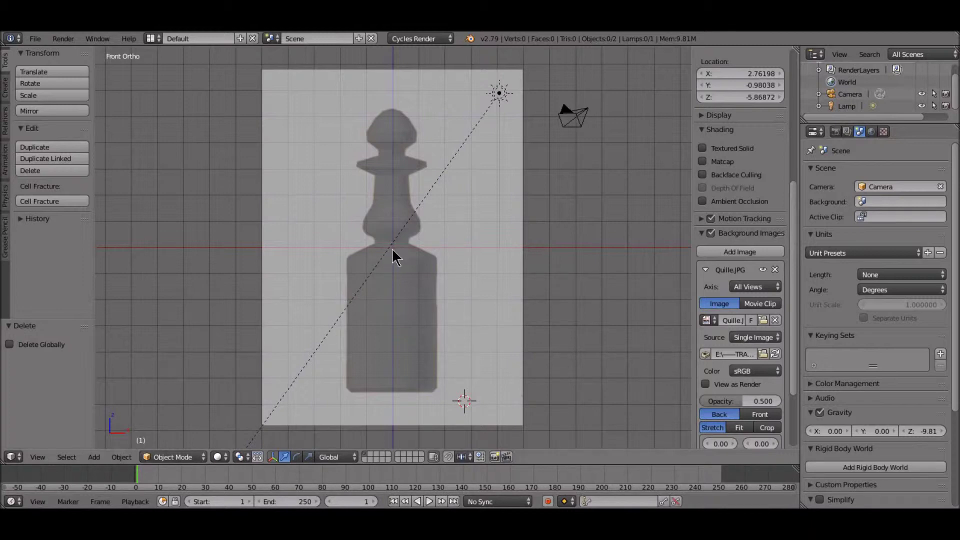
Snap the 3D cursor to the scene center and add a plane mesh there.
key("shift+s")
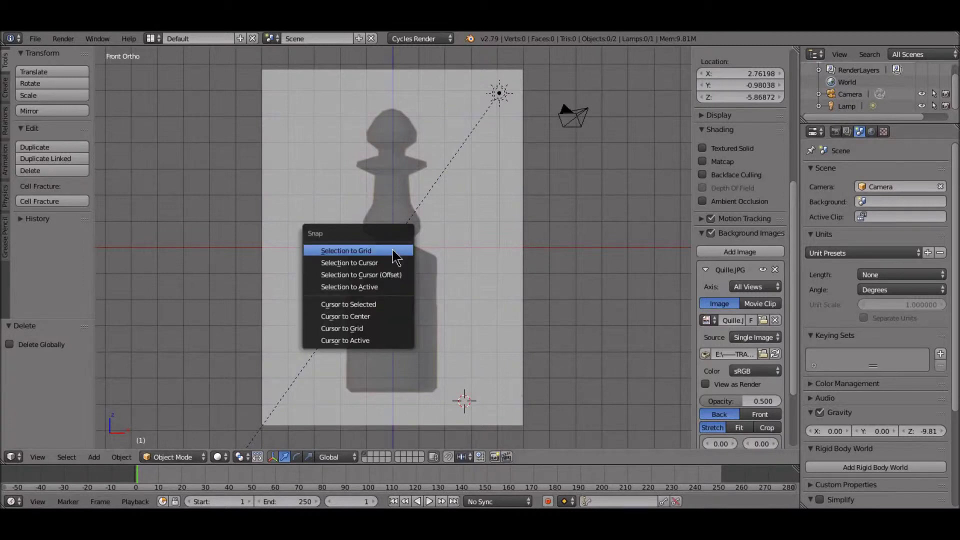
left_click(372, 316)
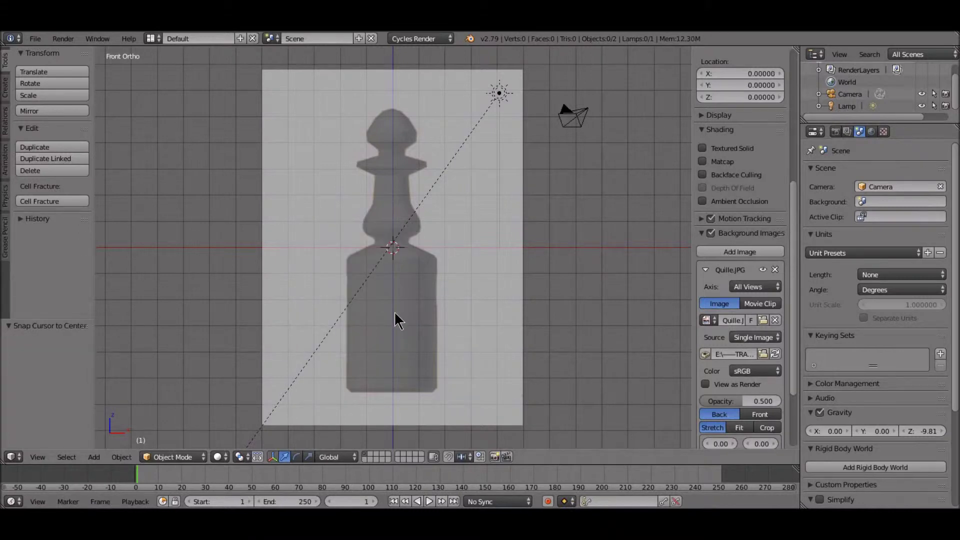
key("shift+a")
mouse_move(395, 311)
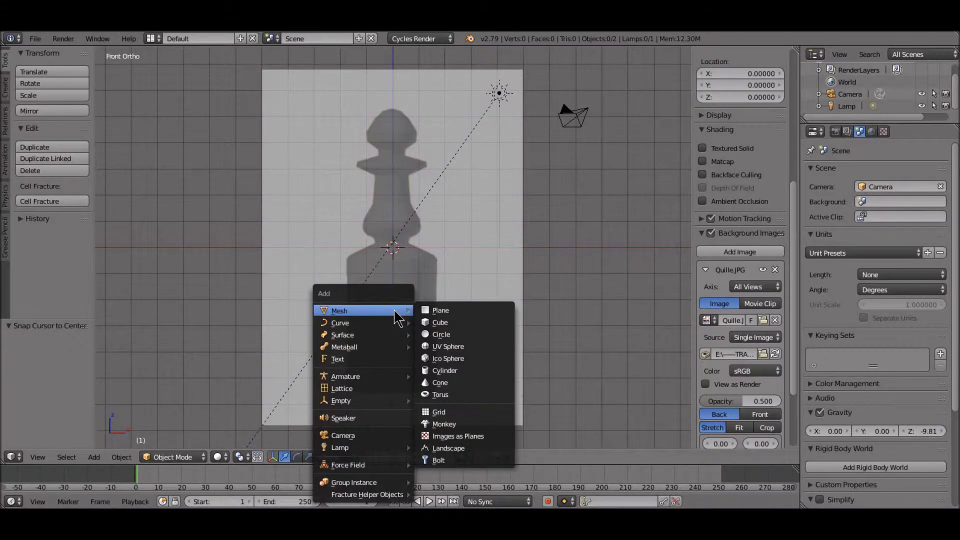
left_click(433, 309)
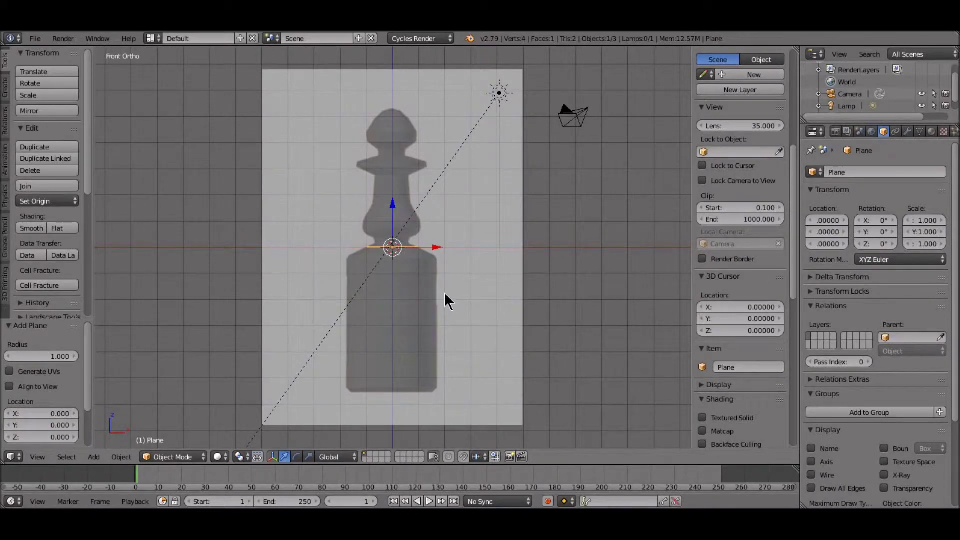
key("r")
key("x")
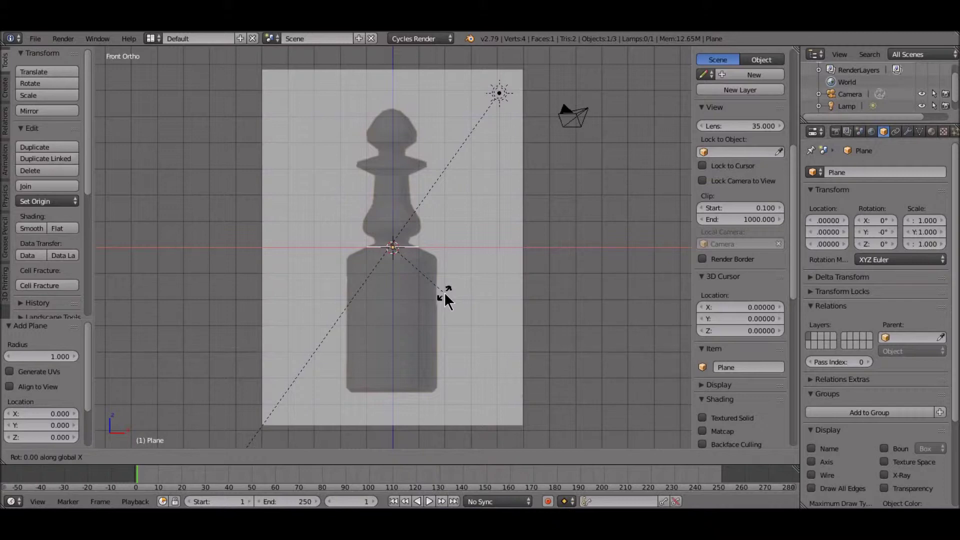
left_click(444, 296)
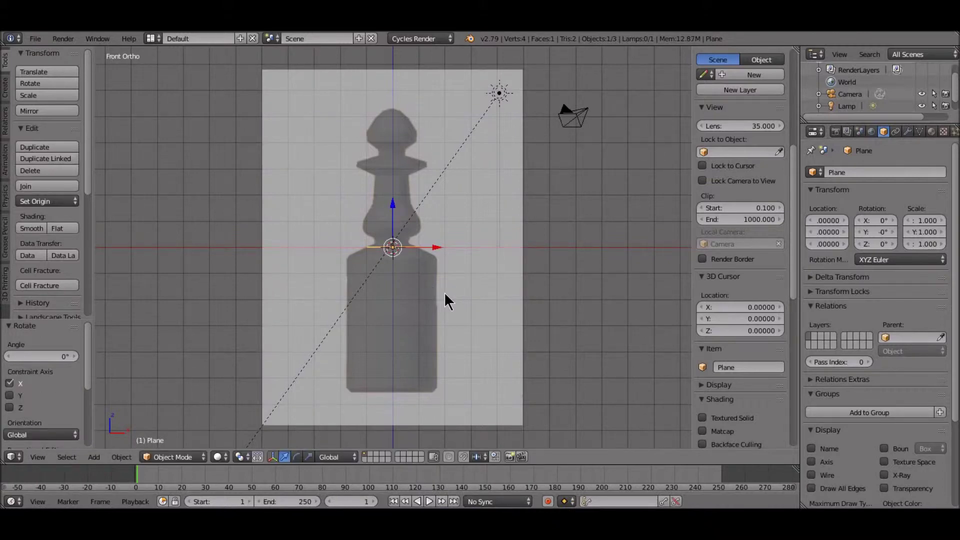
Rotate the plane 90° about the X axis so that it faces the front view.
key("r")
key("x")
type("90")
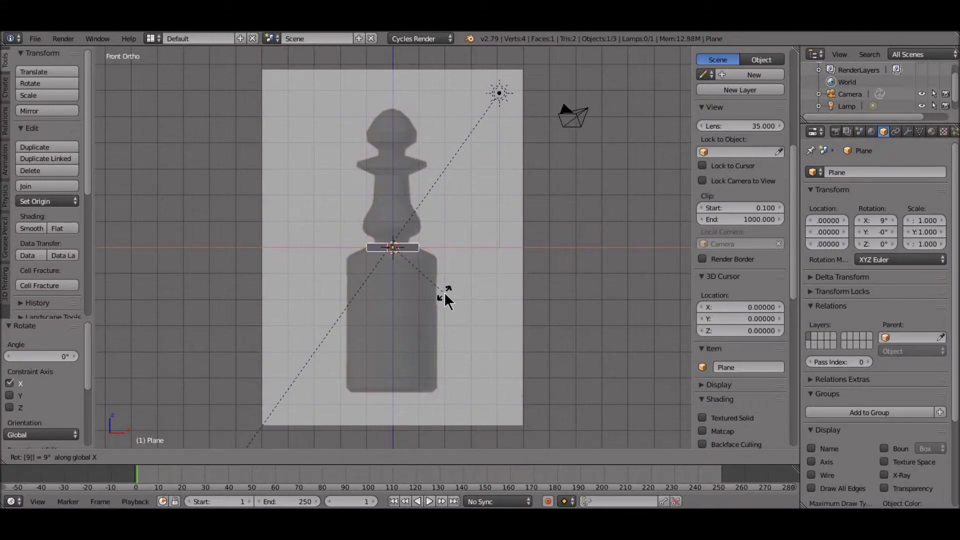
key("Return")
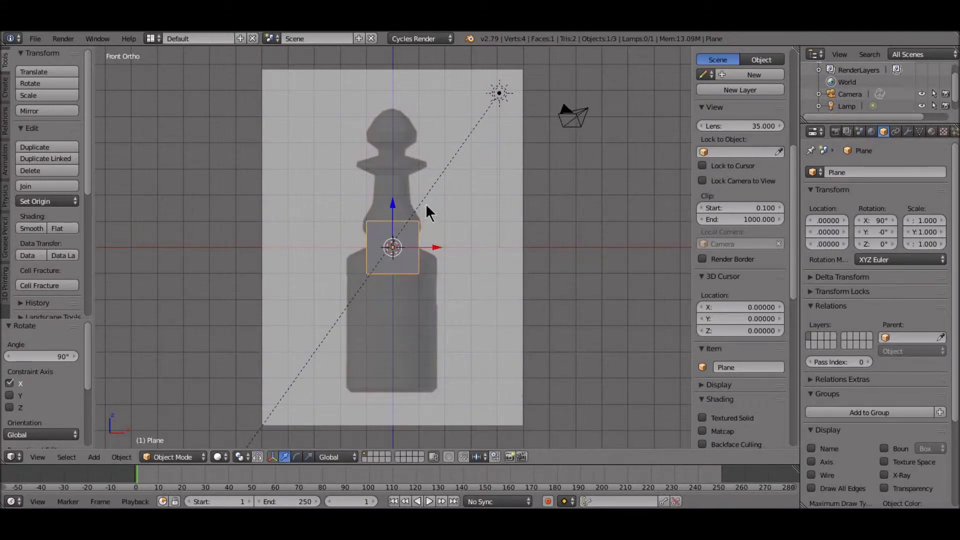
Scale the plane to about 1.716 to match the reference body's width and place it over the lower body at about Z -3.59.
left_click_drag(392, 205, 367, 322)
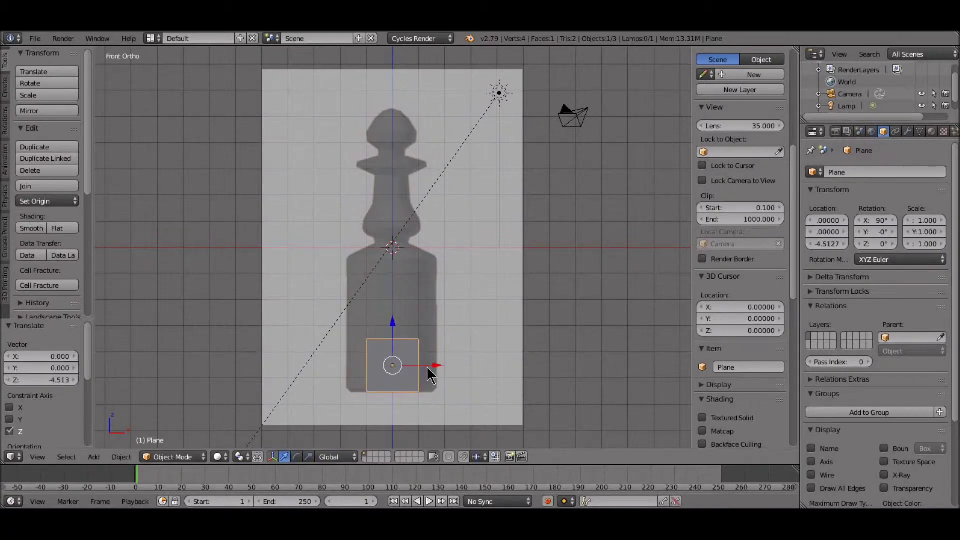
key("s")
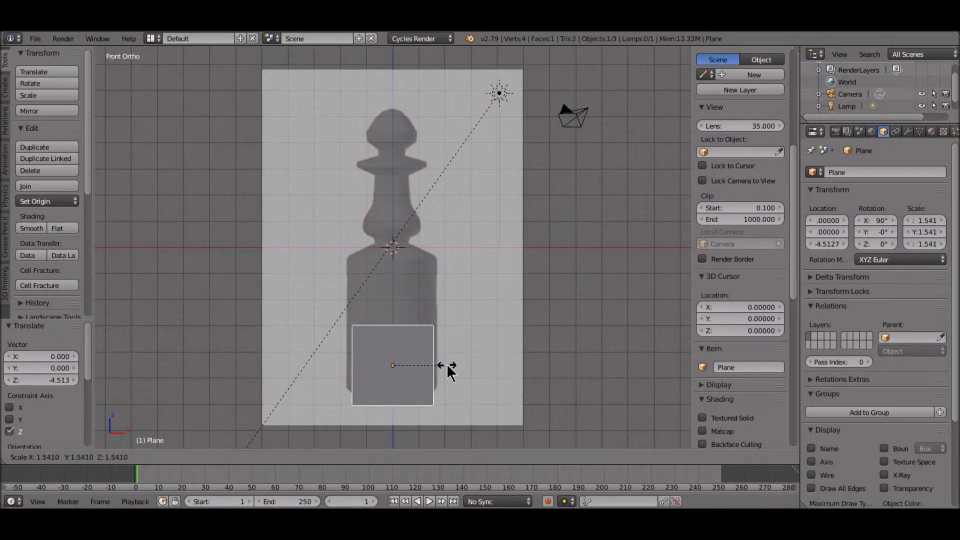
left_click(451, 368)
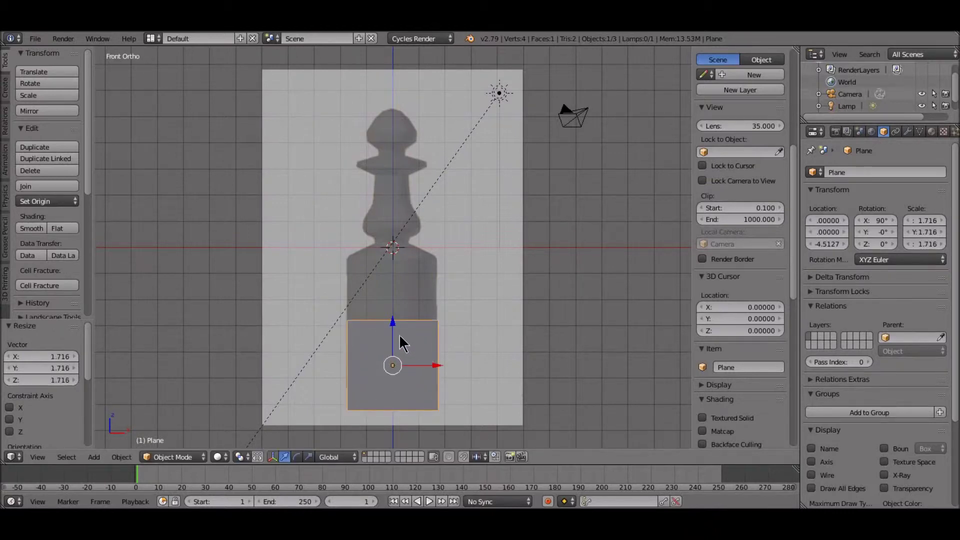
left_click_drag(391, 316, 399, 294)
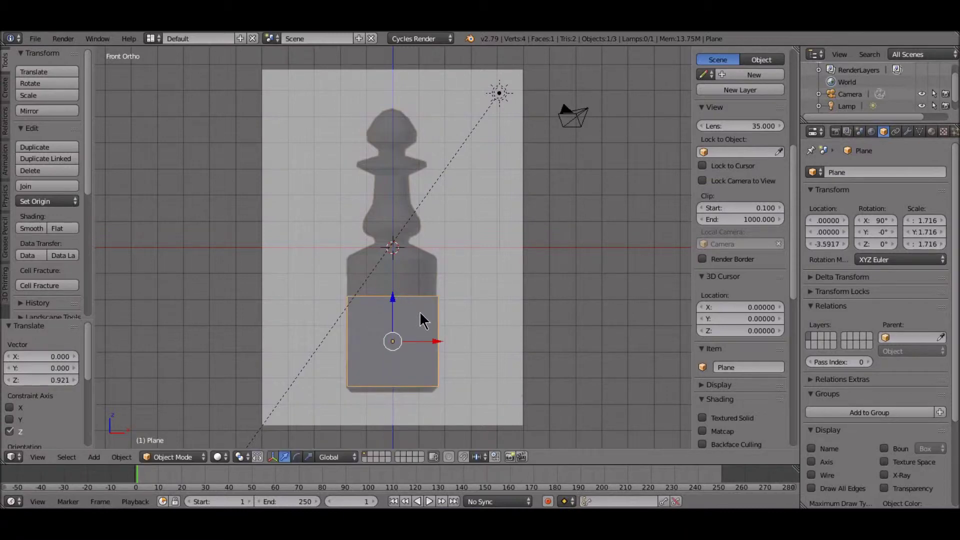
scroll(433, 328, "up", 2)
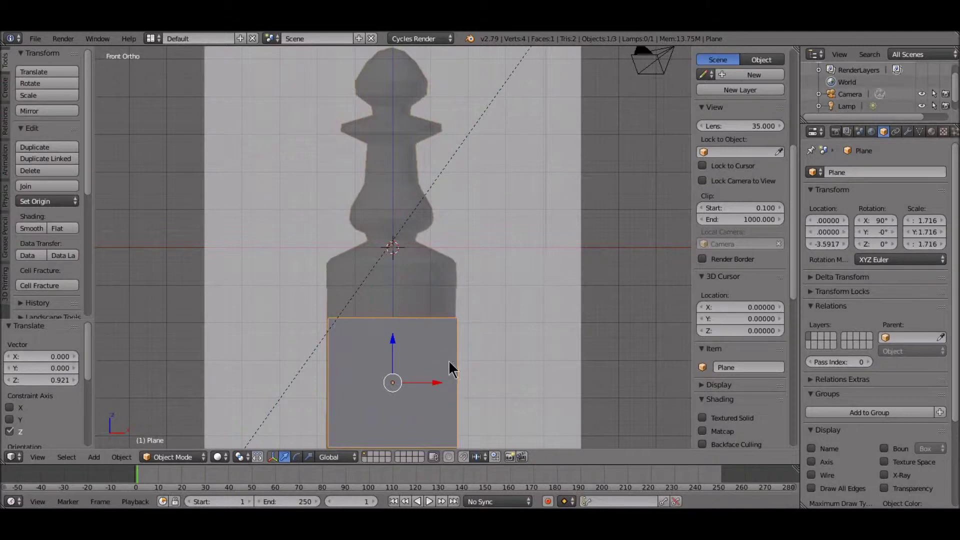
left_click_drag(430, 382, 429, 381)
Enter Edit Mode on the plane and delete its right vertical edge.
left_click(160, 458)
left_click(166, 430)
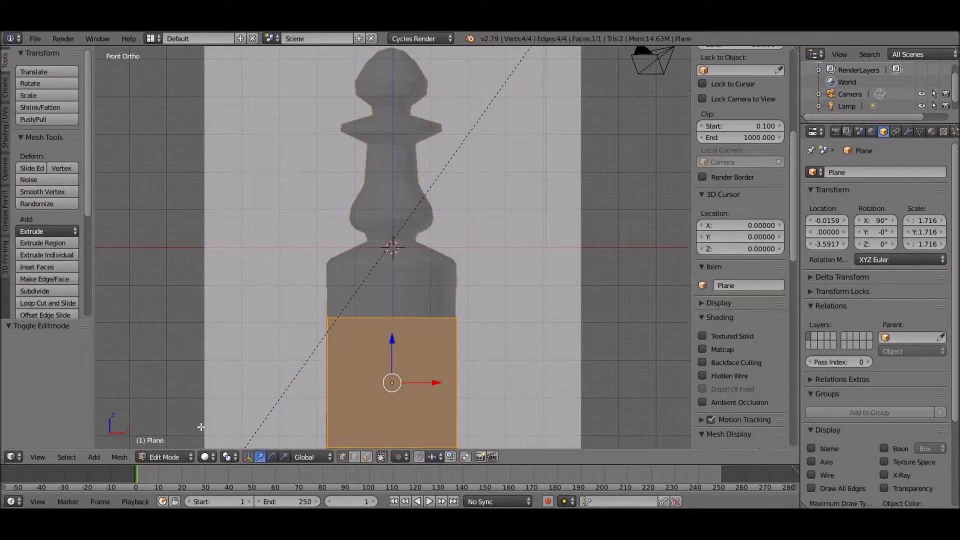
scroll(376, 353, "down", 1)
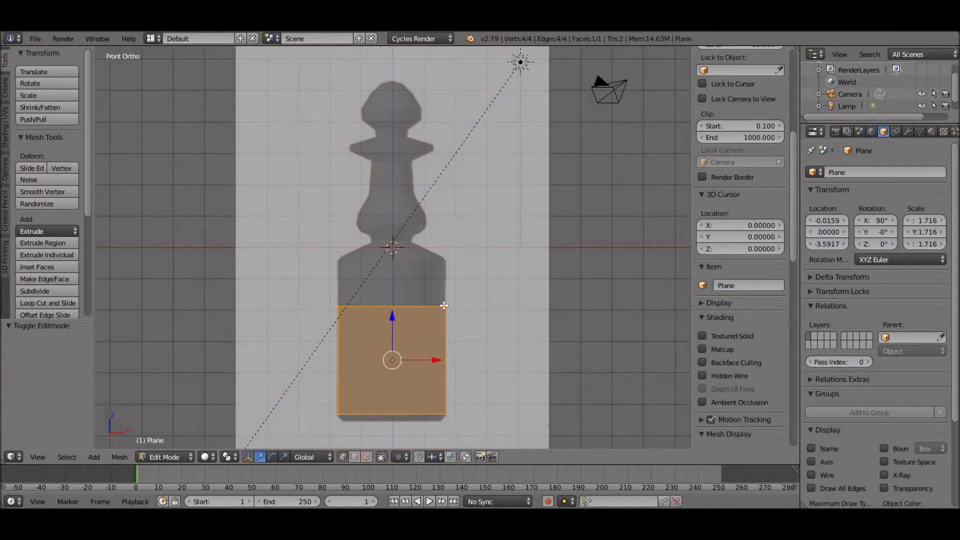
right_click(444, 305)
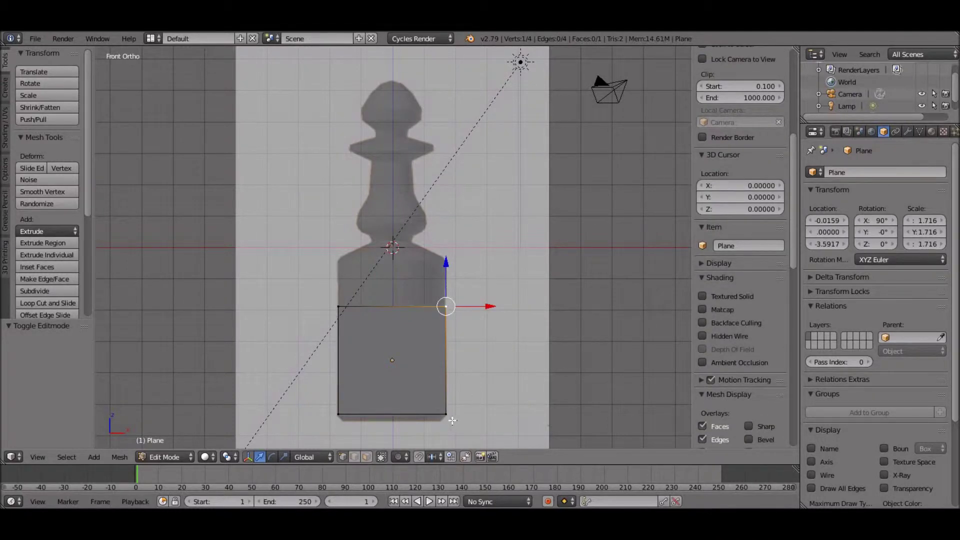
right_click(446, 414, "shift")
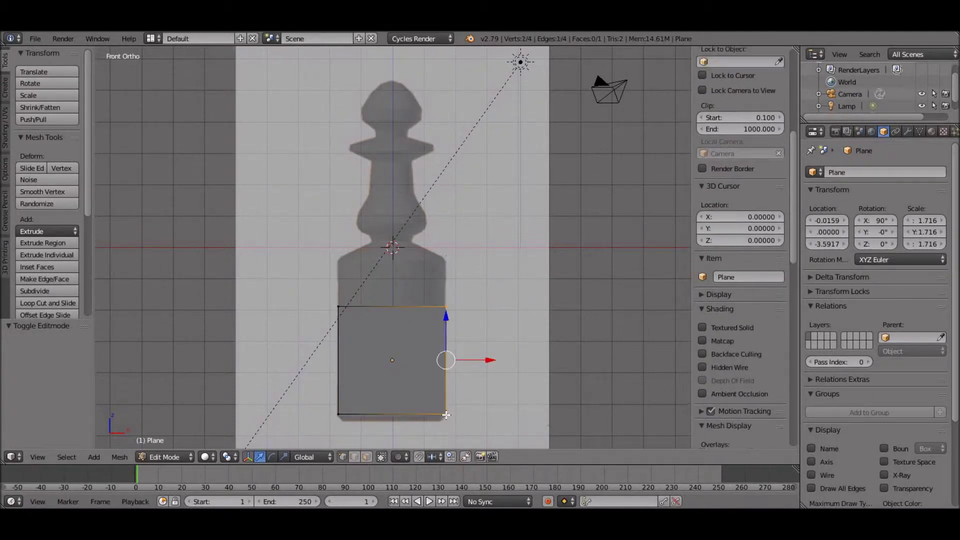
key("x")
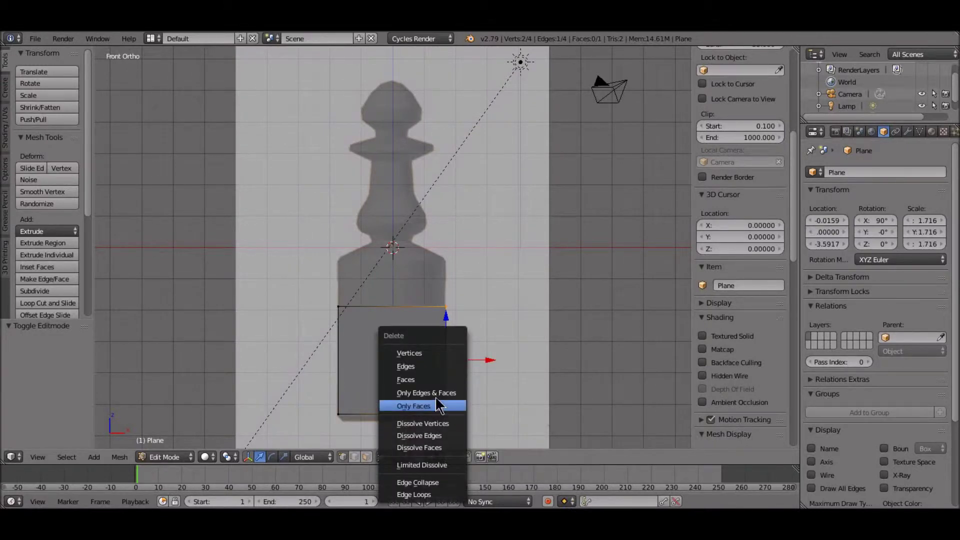
left_click(417, 369)
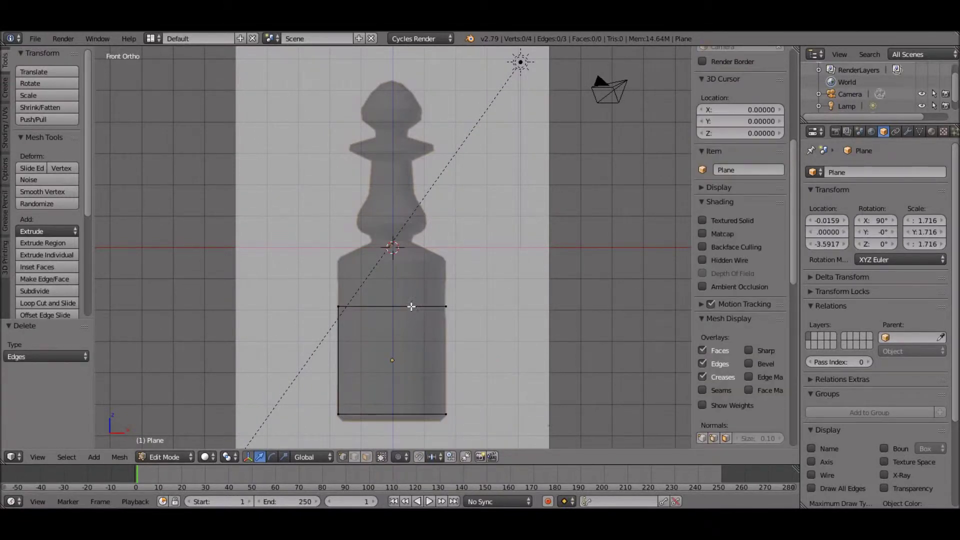
left_click(354, 456)
right_click(394, 308)
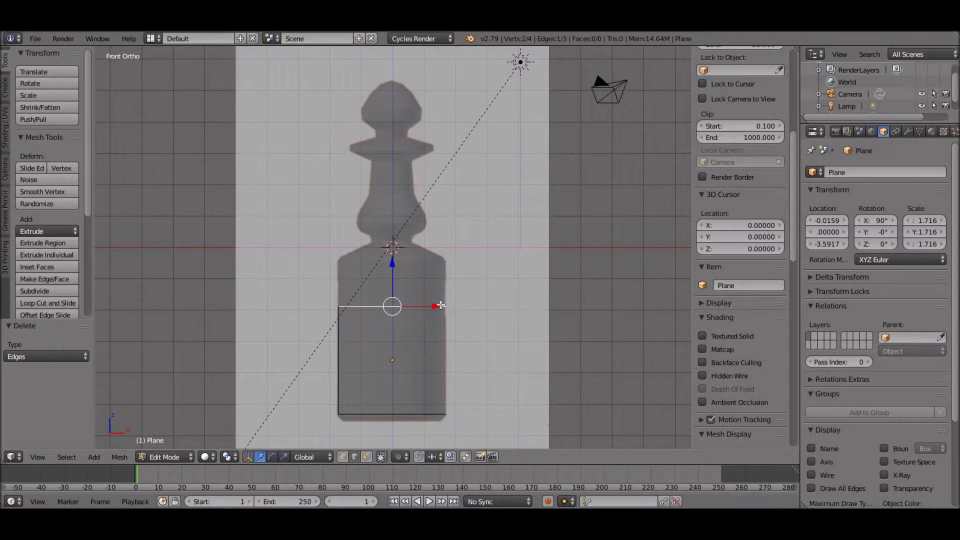
left_click(343, 457)
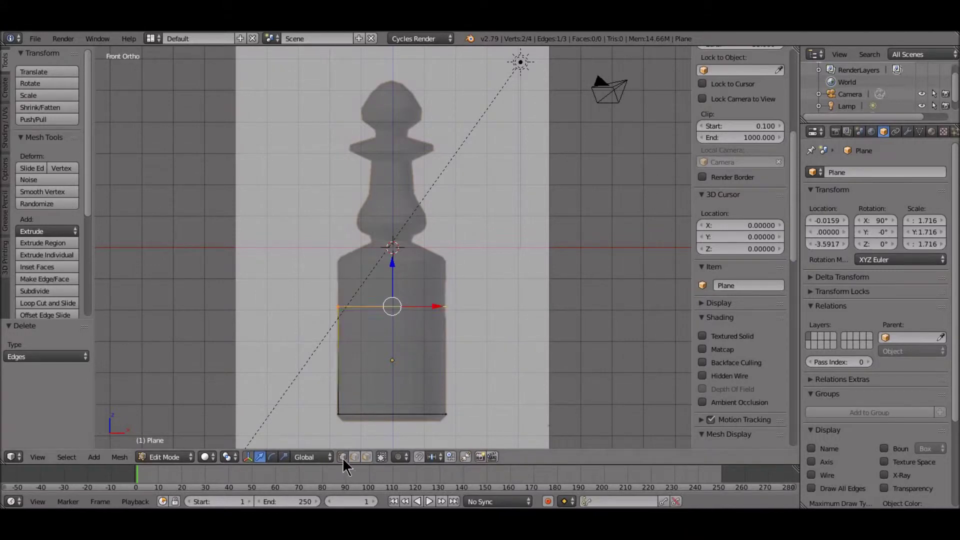
Delete the plane's upper-right and lower-right vertices, keeping only the left vertical edge.
right_click(442, 309)
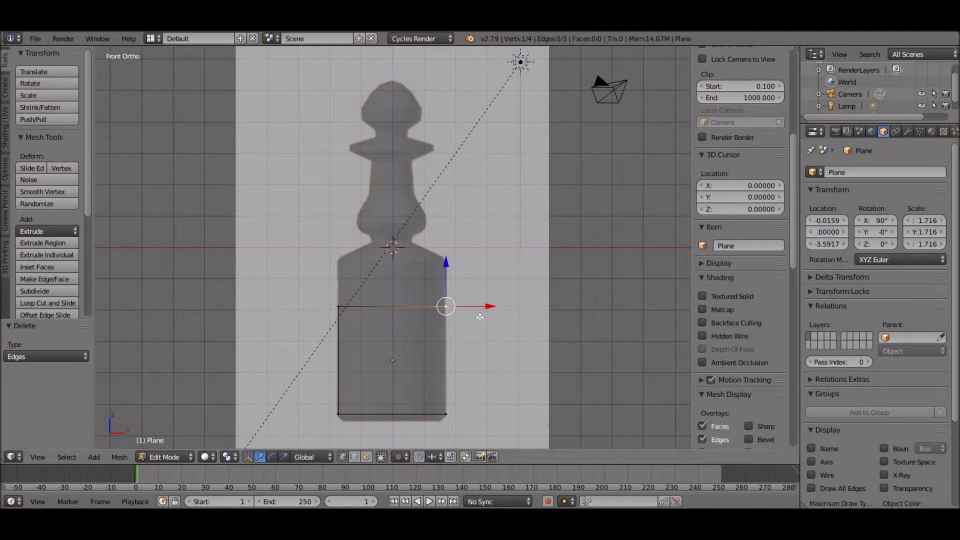
key("x")
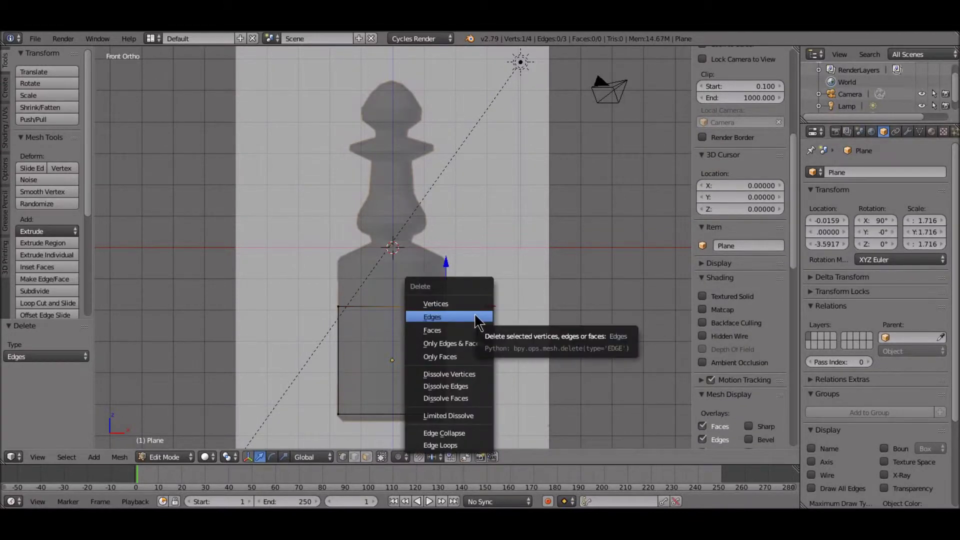
left_click(450, 304)
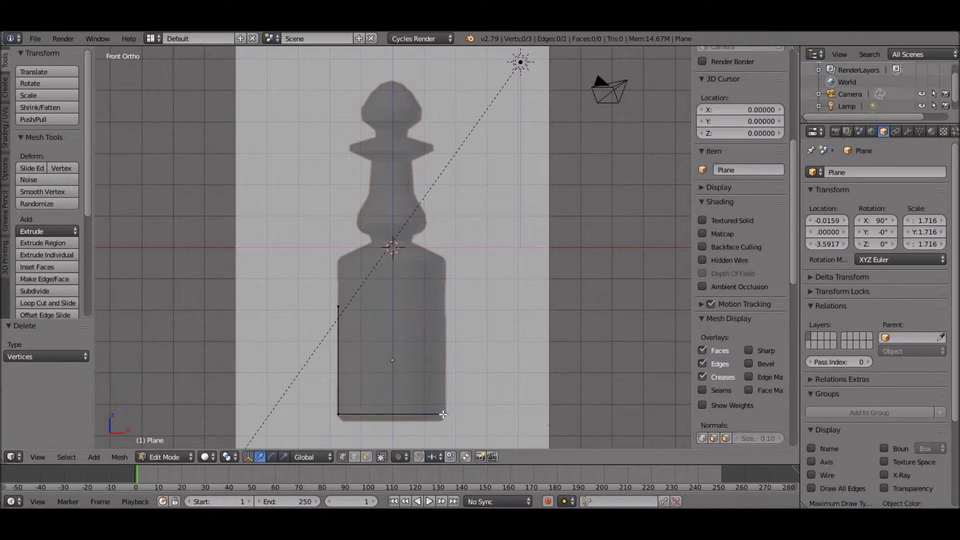
right_click(443, 414)
key("x")
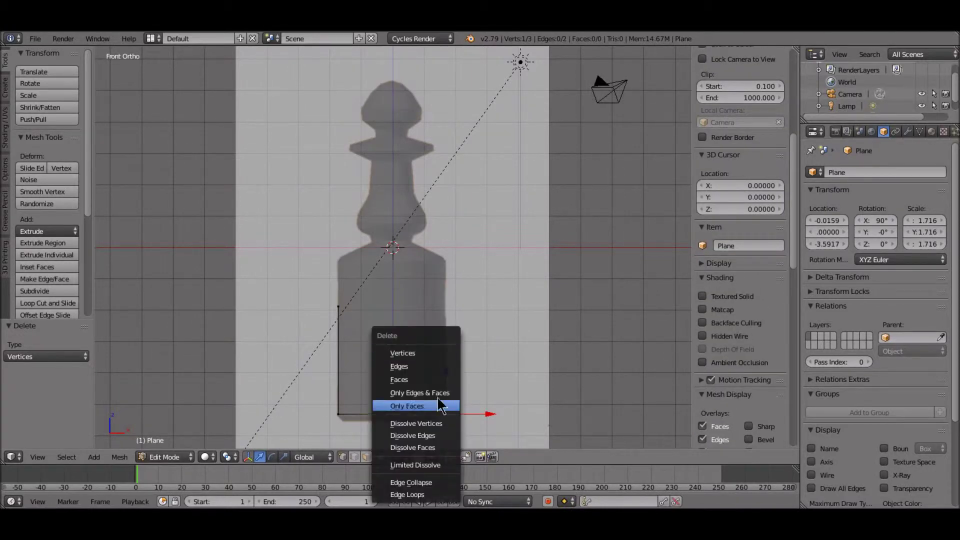
left_click(416, 358)
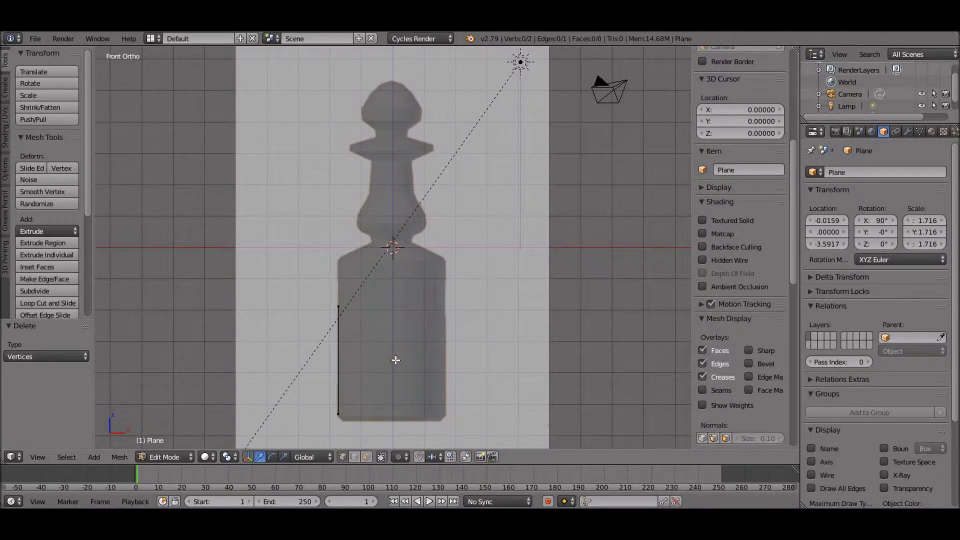
Move the upper vertex of the remaining edge about 1.48 up along Z to the left shoulder of the reference body.
right_click(338, 307)
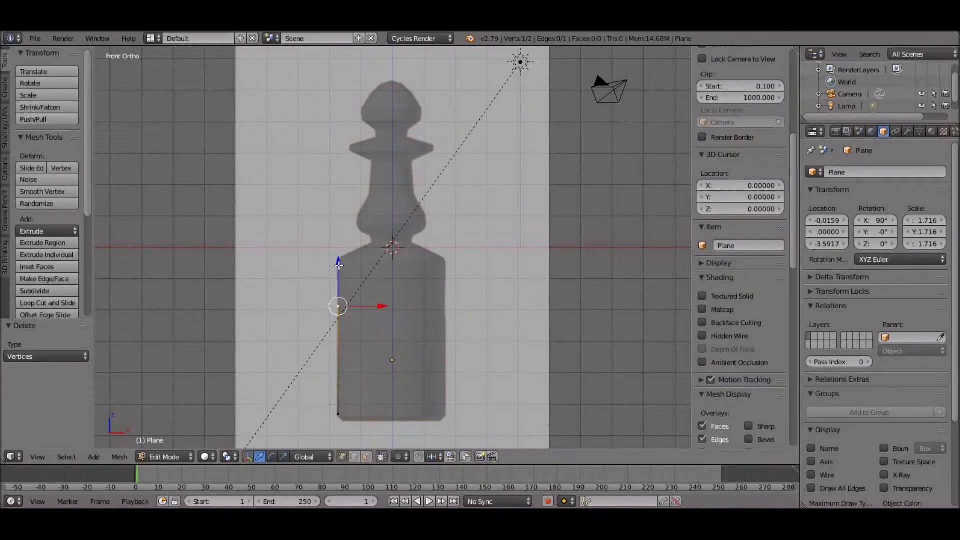
left_click_drag(338, 265, 341, 221)
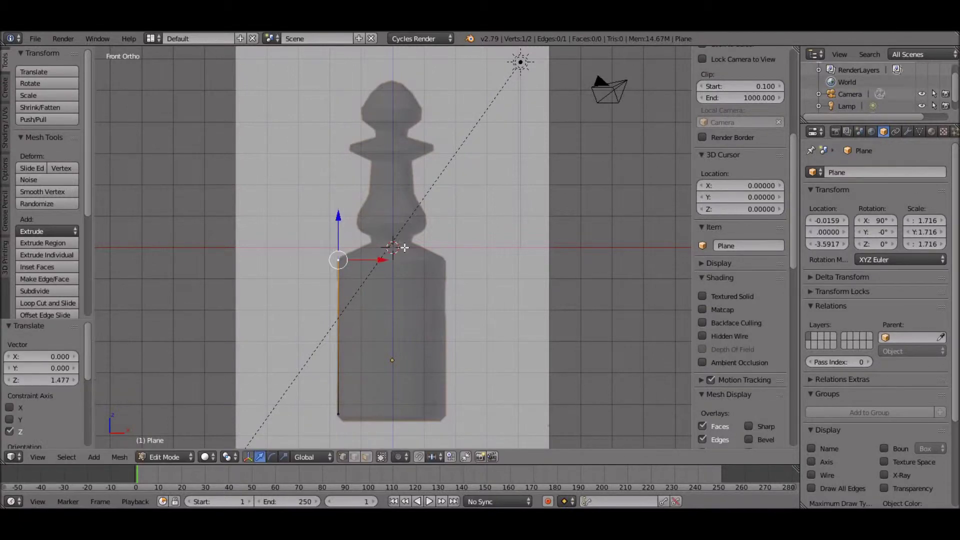
Extrude the shoulder vertex about 1.06 along X and 0.58 along Z to the base of the narrow neck.
key("e")
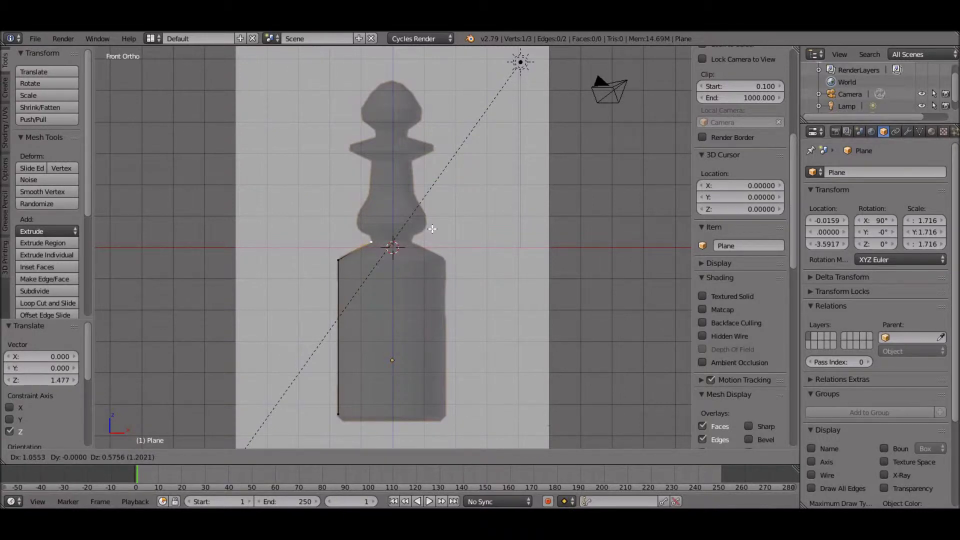
left_click(432, 229)
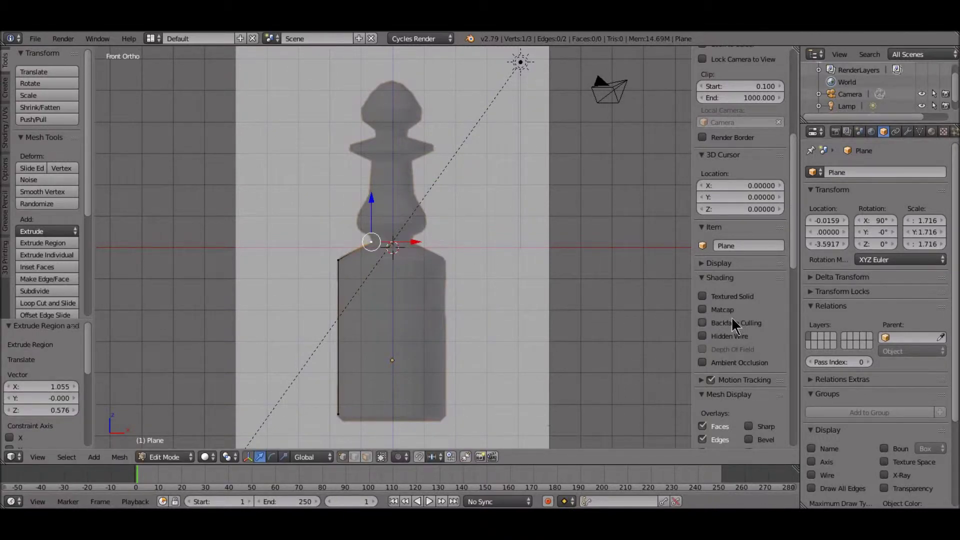
Start the Screencast Keys display.
scroll(733, 325, "down", 5)
scroll(734, 325, "down", 11)
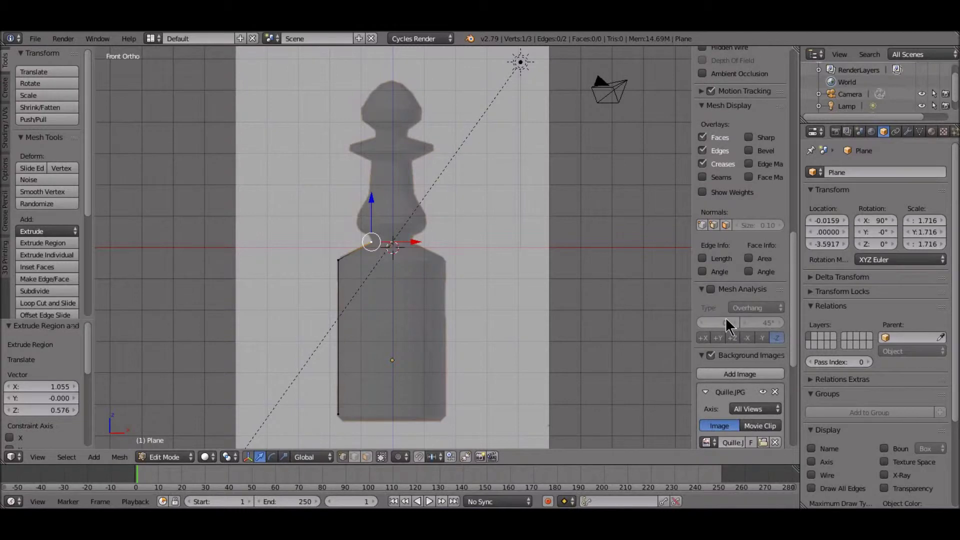
scroll(729, 325, "down", 6)
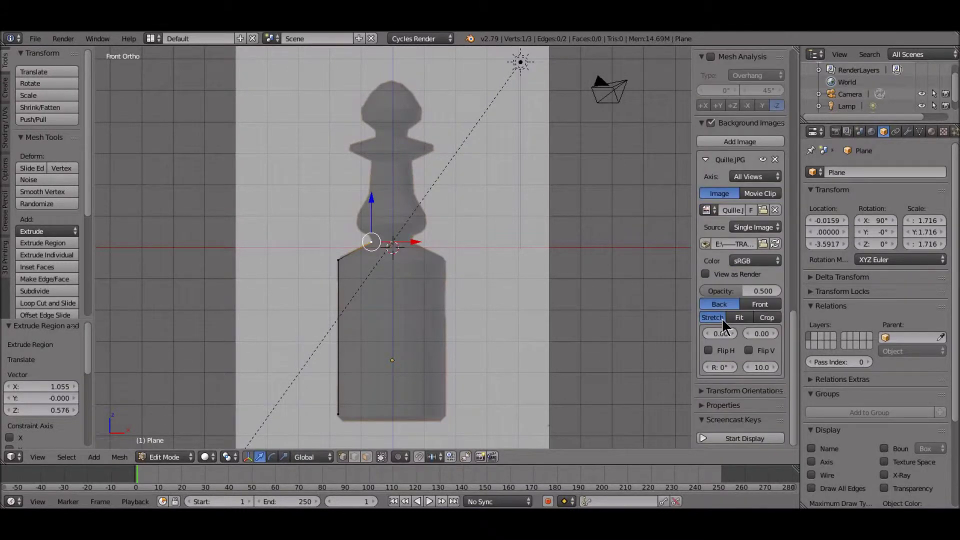
left_click(745, 439)
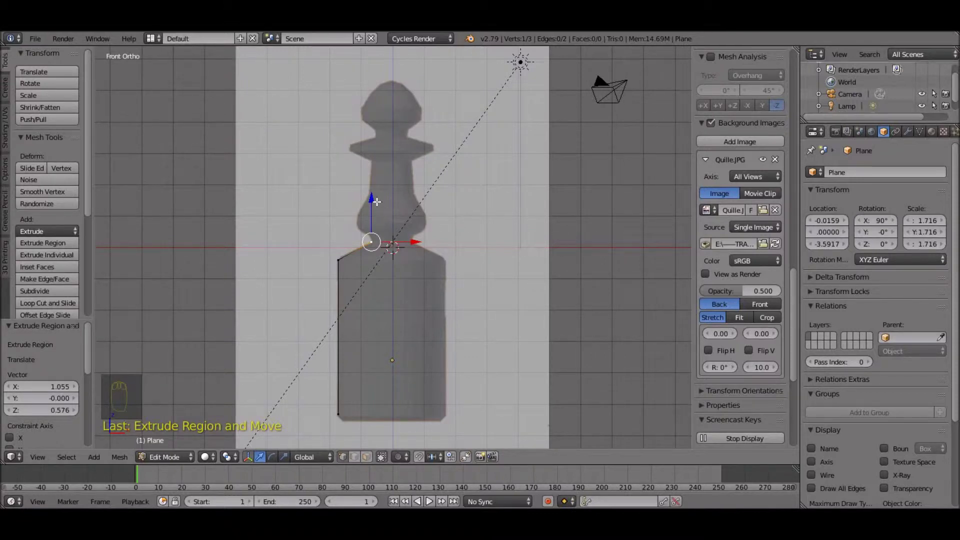
Extrude the end vertex about 0.19 up the neck, and continue with two more vertices around the lower bulge's left side.
key("e")
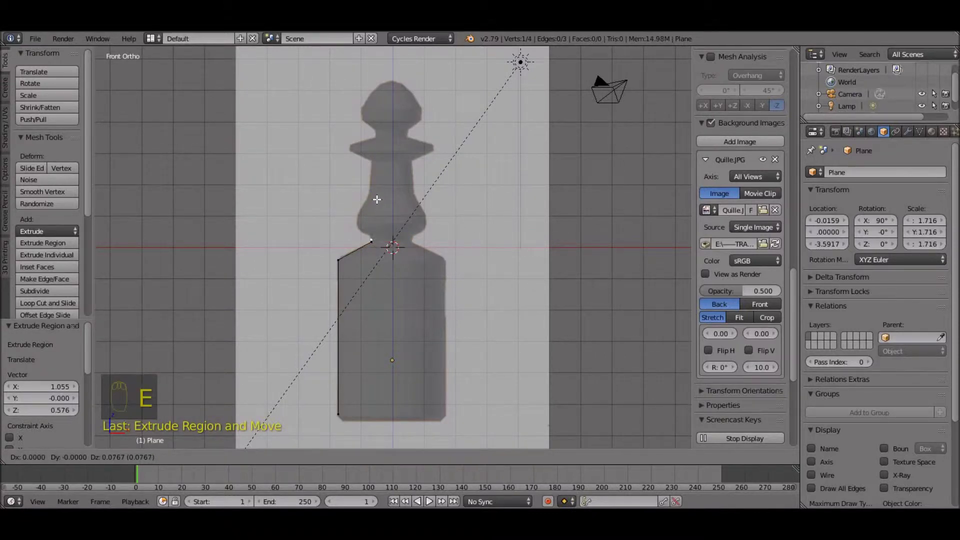
key("z")
left_click(376, 196)
key("e")
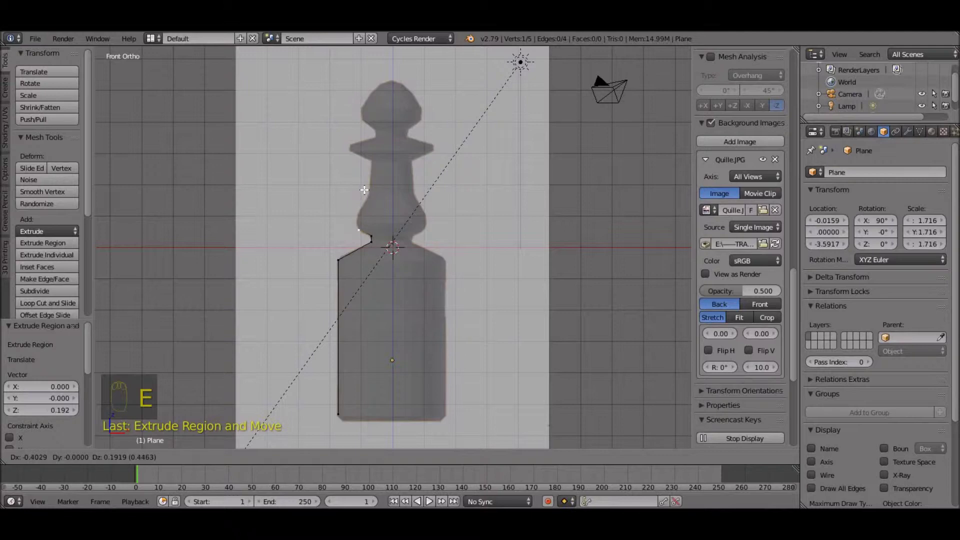
left_click(366, 189)
key("e")
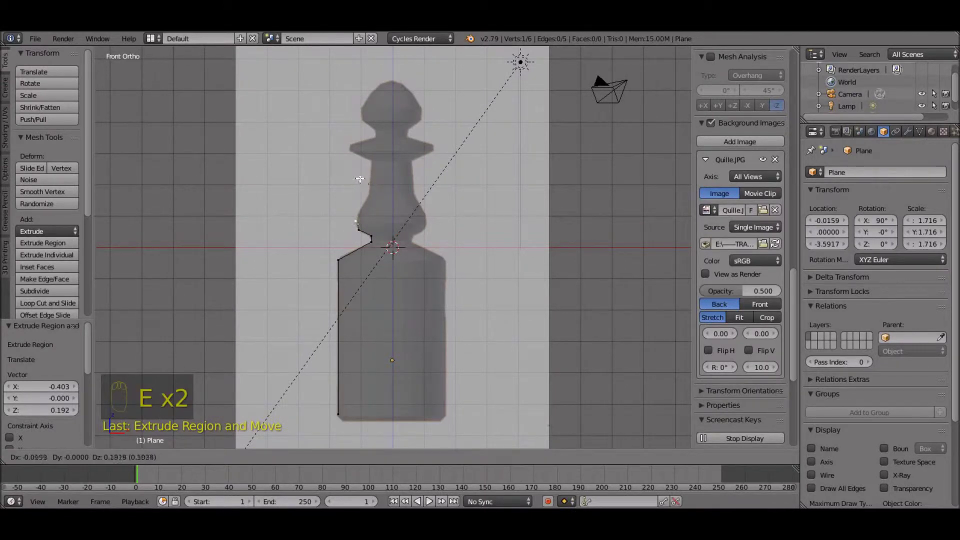
left_click(362, 178)
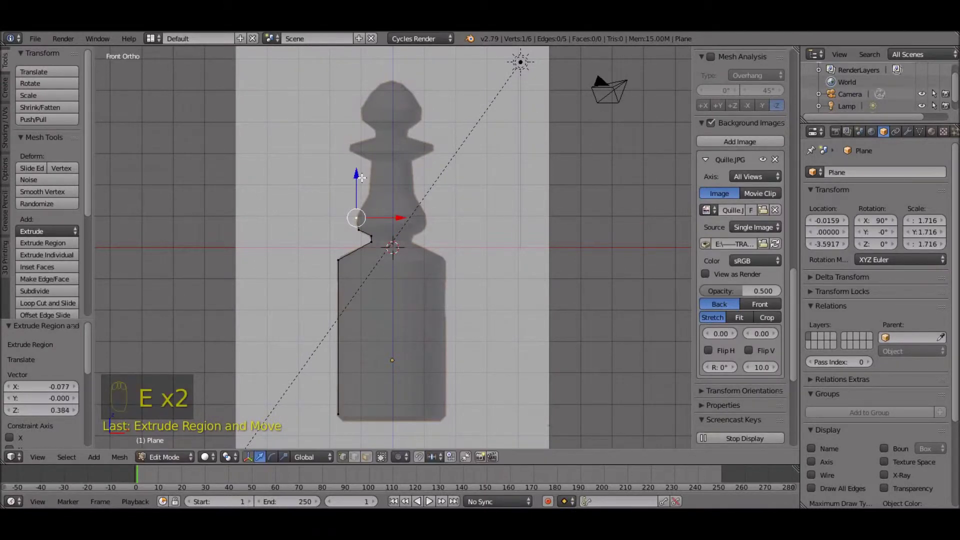
Extrude two vertices up the tapered stem, the first about 0.48 along X and 0.81 along Z, ending under the collar.
key("e")
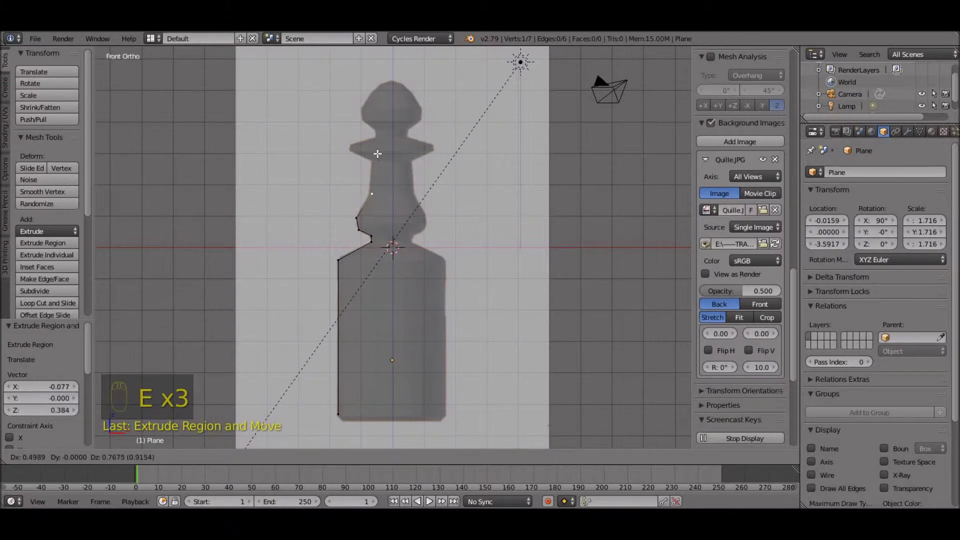
left_click(378, 153)
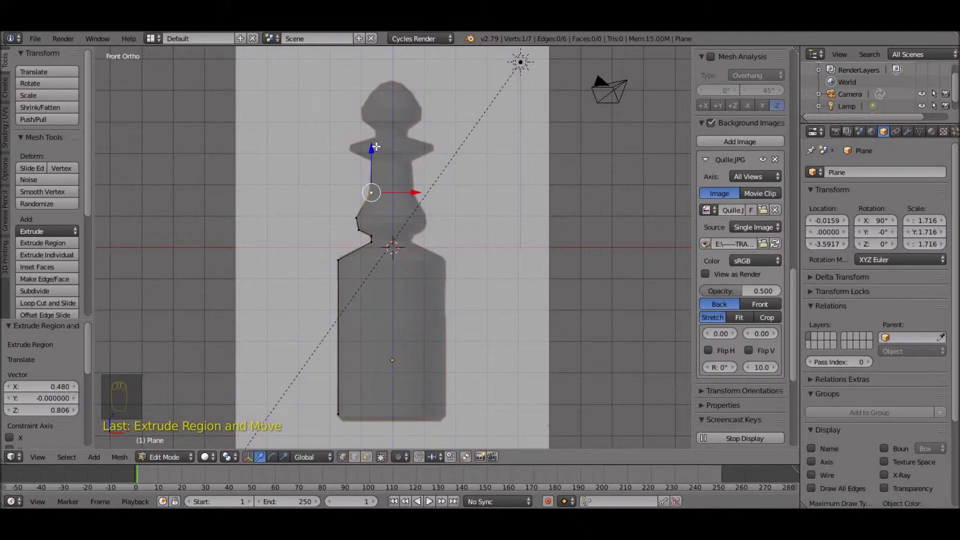
key("e")
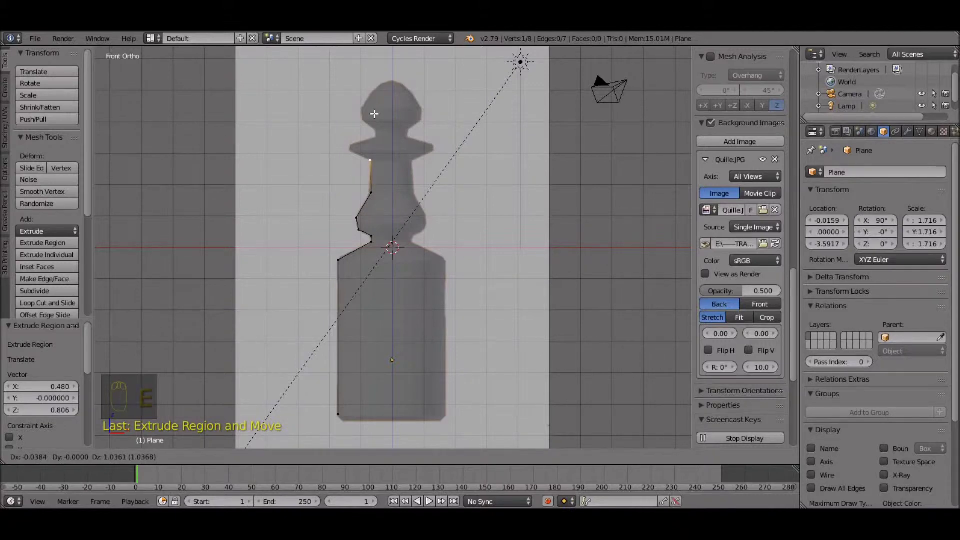
left_click(374, 114)
Extrude three vertices around the collar: about 0.65 outward to its tip, 0.27 up, and back in to the upper neck.
key("e")
left_click(353, 105)
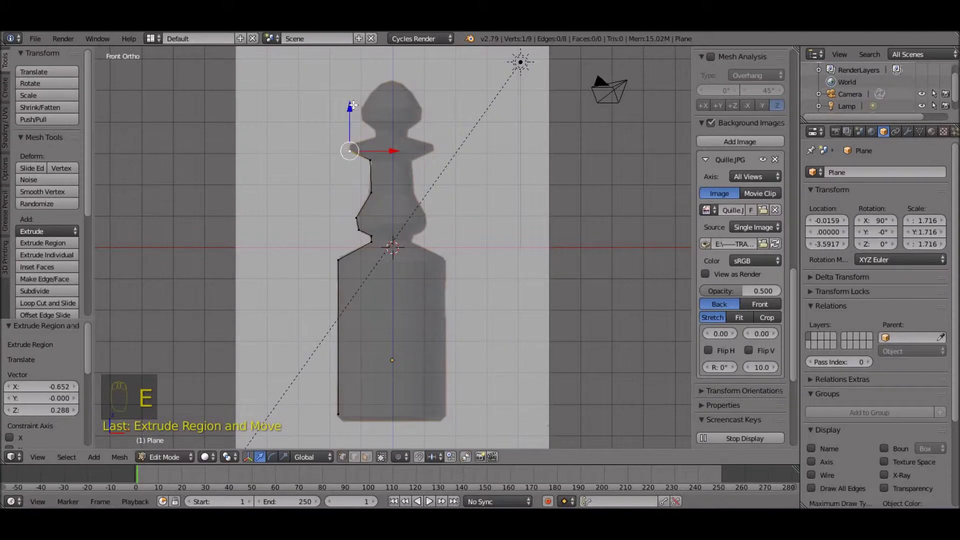
key("e")
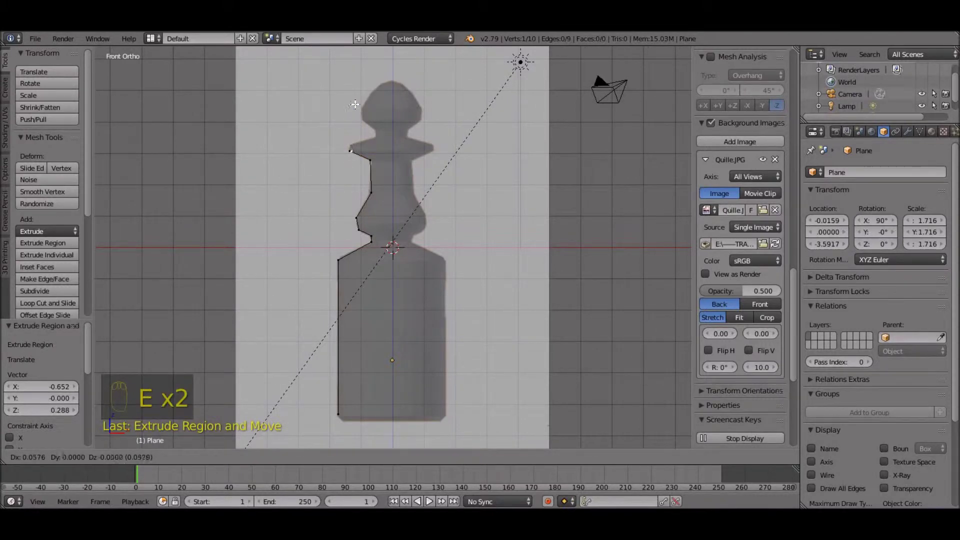
left_click(355, 96)
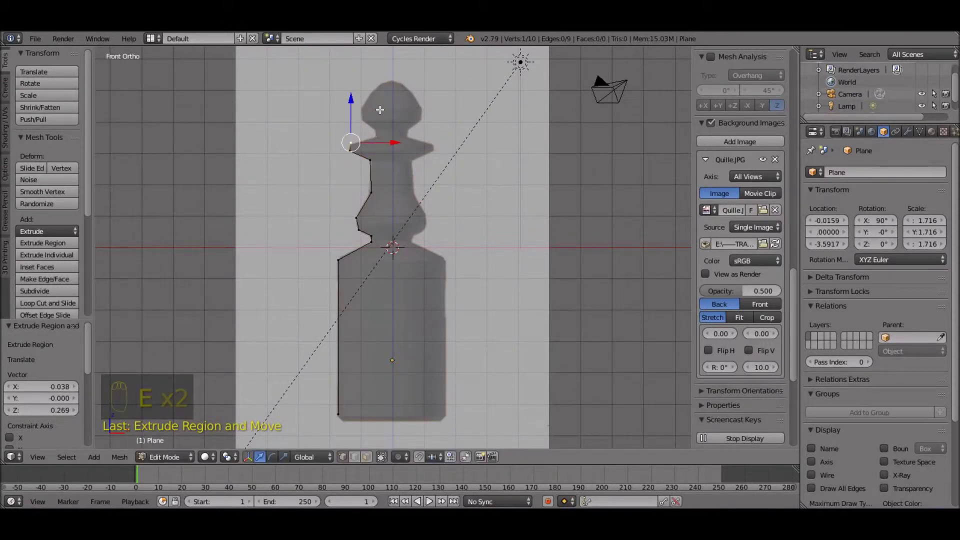
key("e")
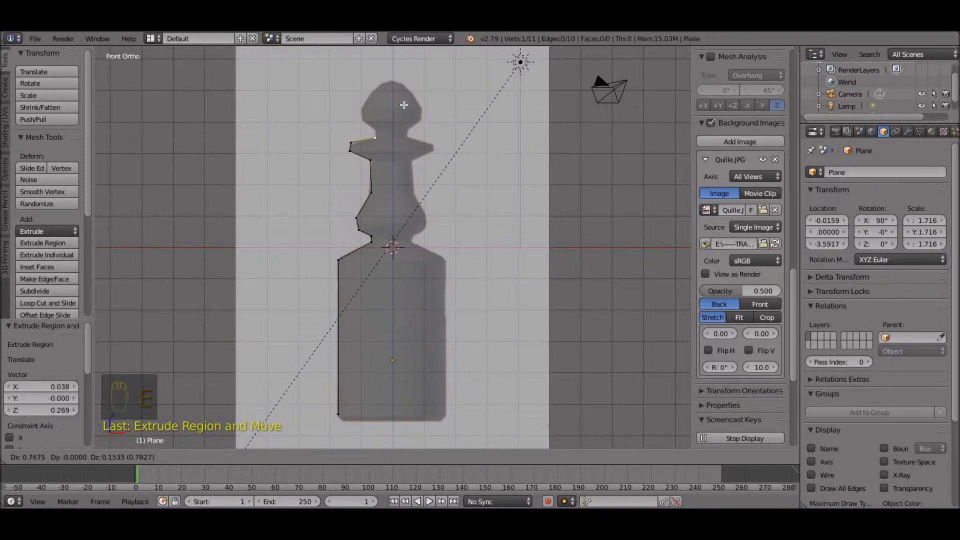
left_click(404, 105)
Extrude three vertices up the upper neck, about 0.38 outward to the head's lower corner, and 0.46 up its side.
key("e")
left_click(399, 97)
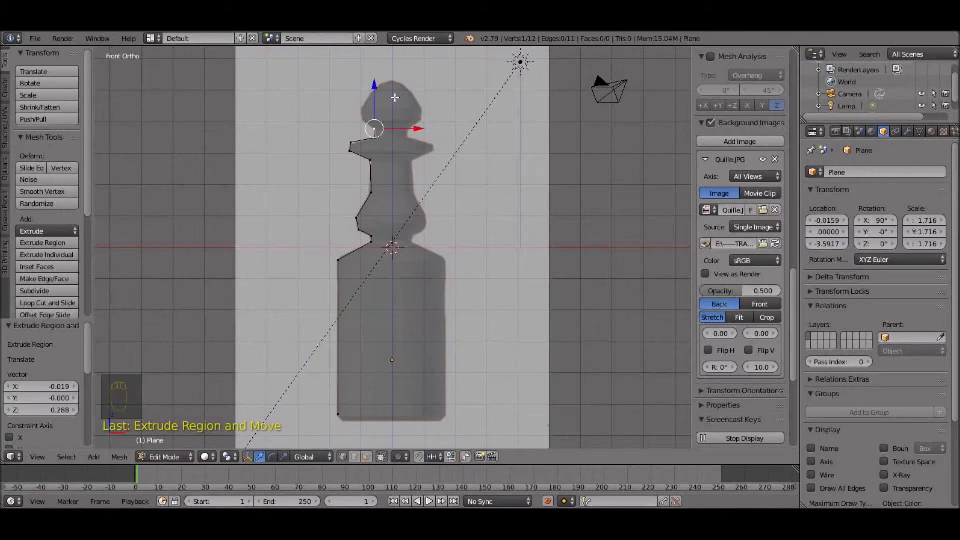
key("e")
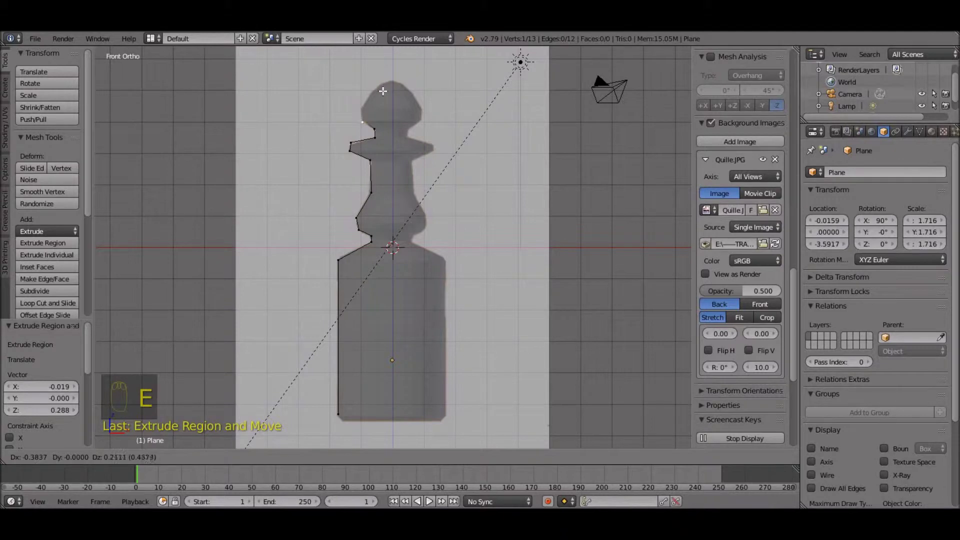
left_click(382, 91)
key("e")
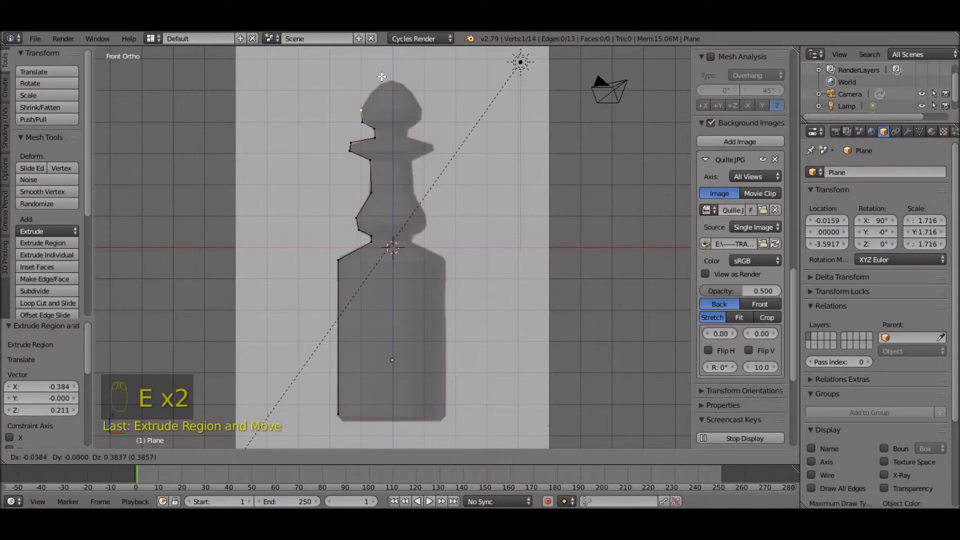
left_click(383, 79)
Extrude three vertices along the head's rounded dome, ending at its peak on the centre line.
key("e")
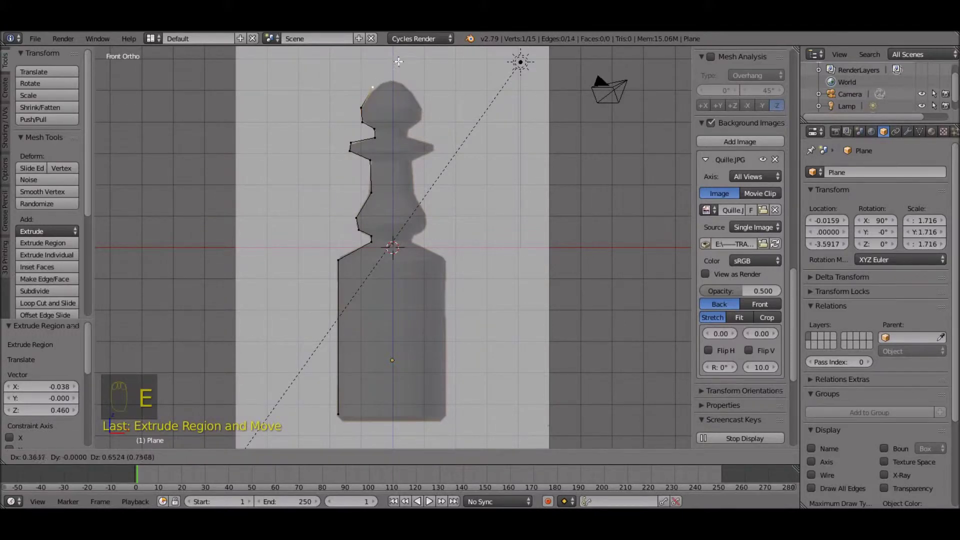
left_click(394, 64)
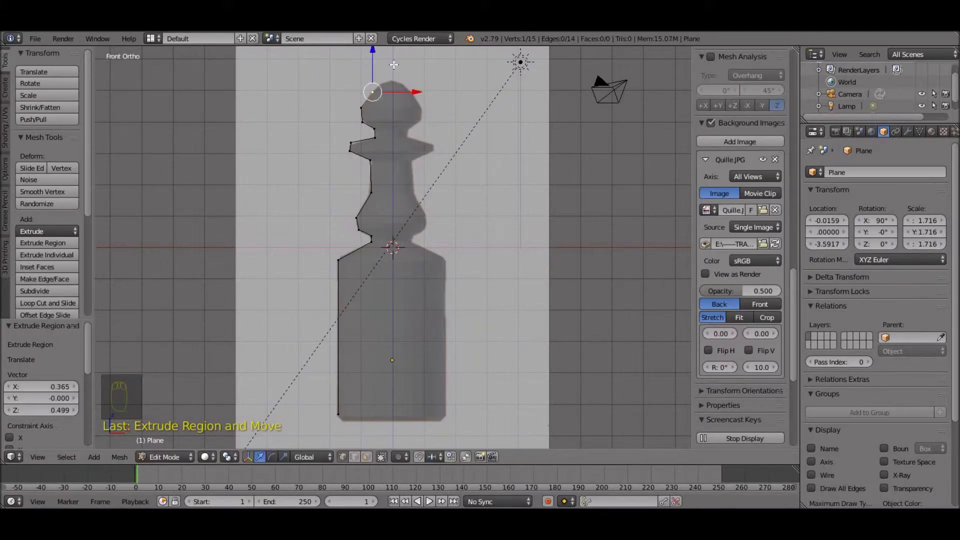
key("e")
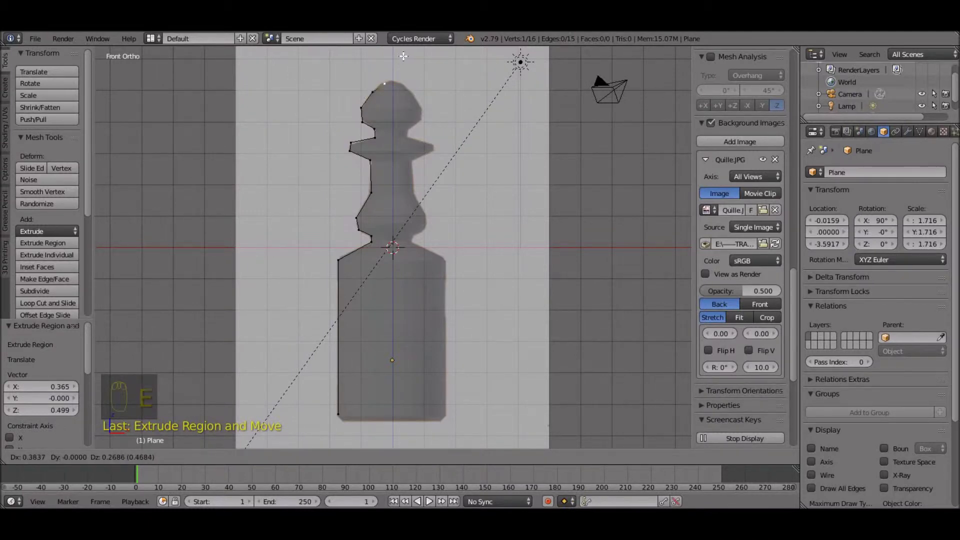
left_click(403, 56)
key("e")
left_click(415, 52)
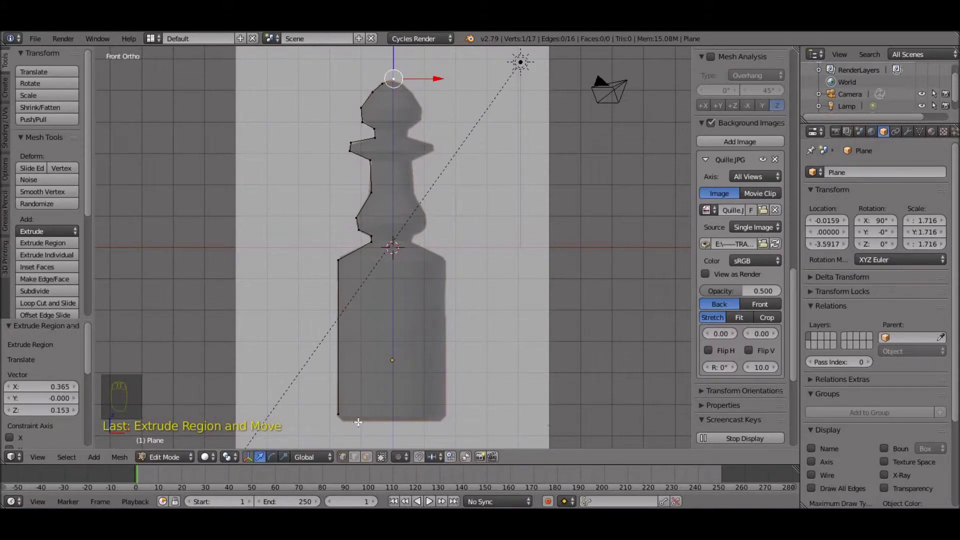
Move the profile's lowest vertex about 0.25 down along Z, and extrude it about 1.69 along X to the centre line.
right_click(335, 413)
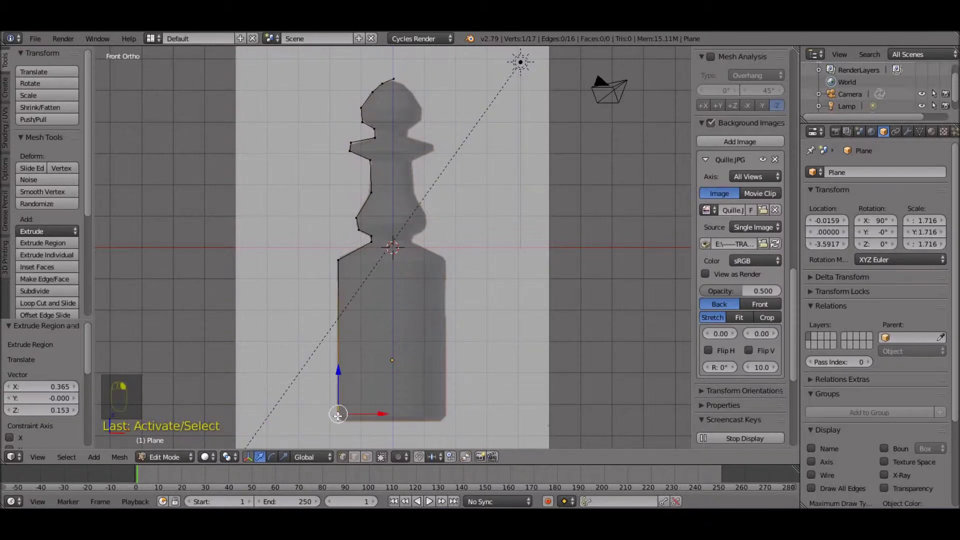
key("e")
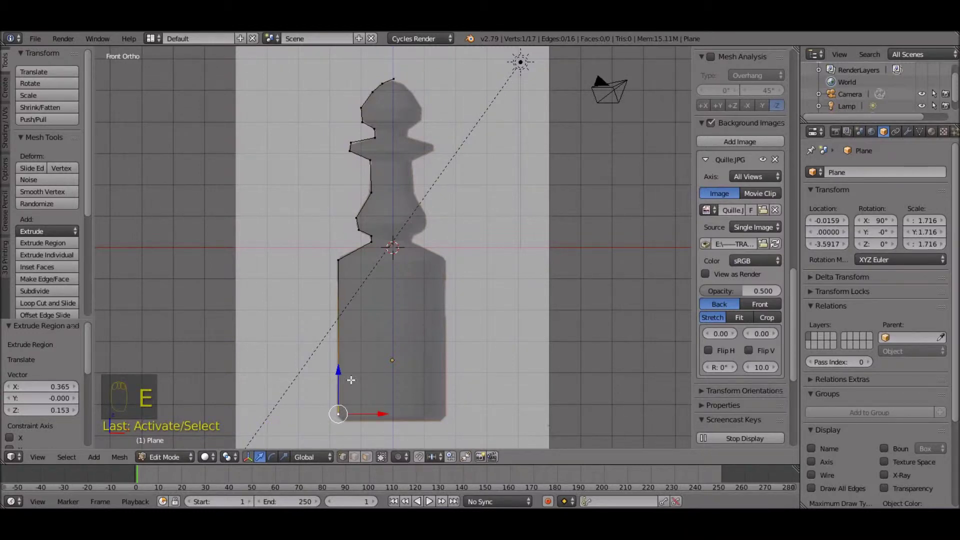
left_click_drag(339, 370, 350, 378)
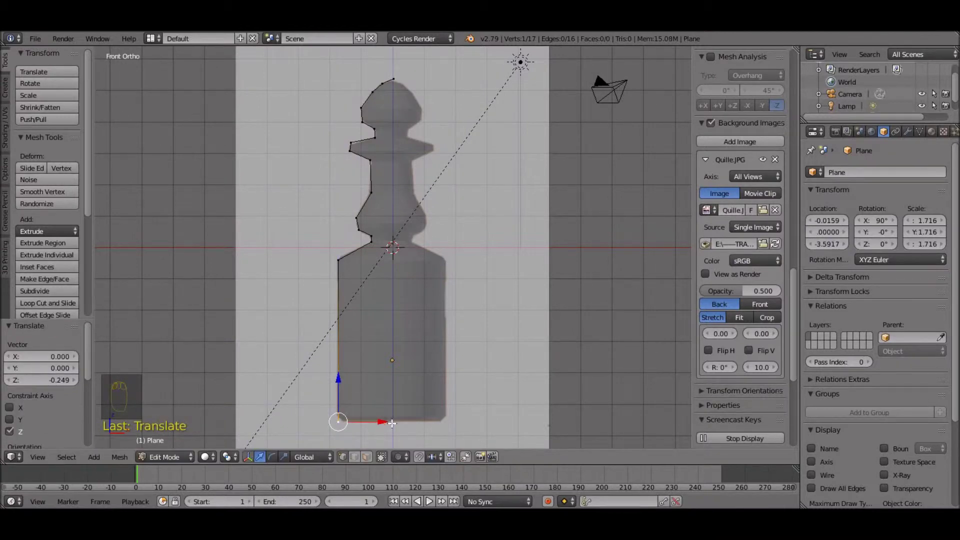
key("e")
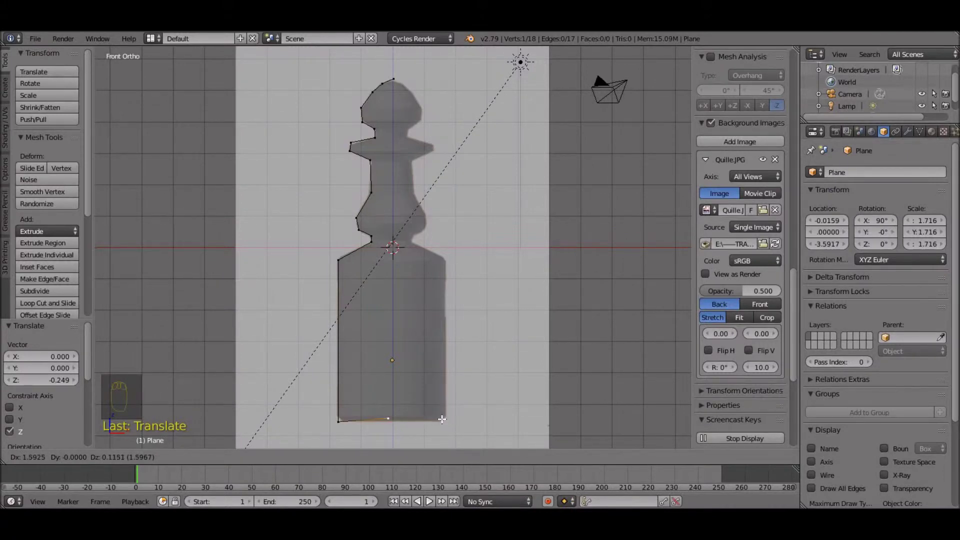
left_click(444, 422)
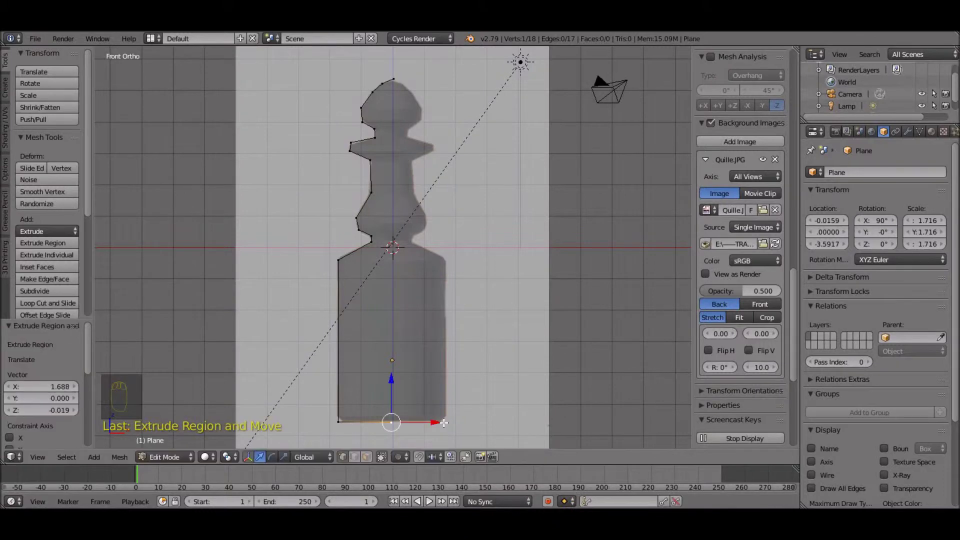
Select both vertices of the base edge and move the edge about 0.23 up along Z.
right_click(340, 422)
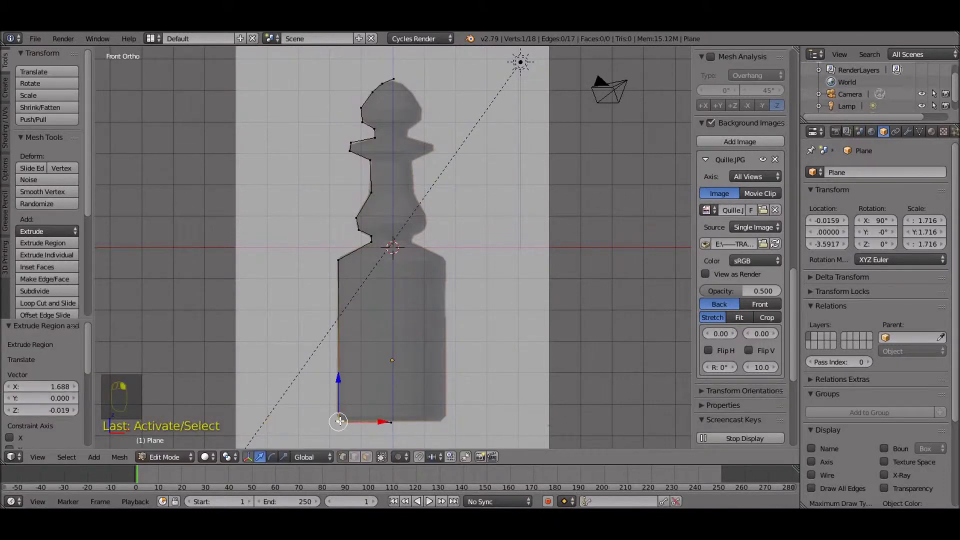
right_click(391, 422, "shift")
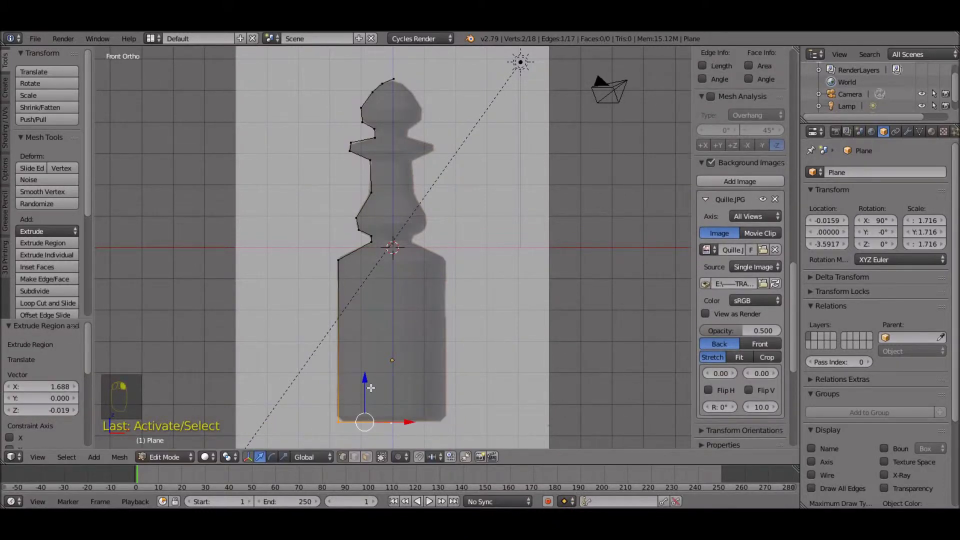
key("g")
key("z")
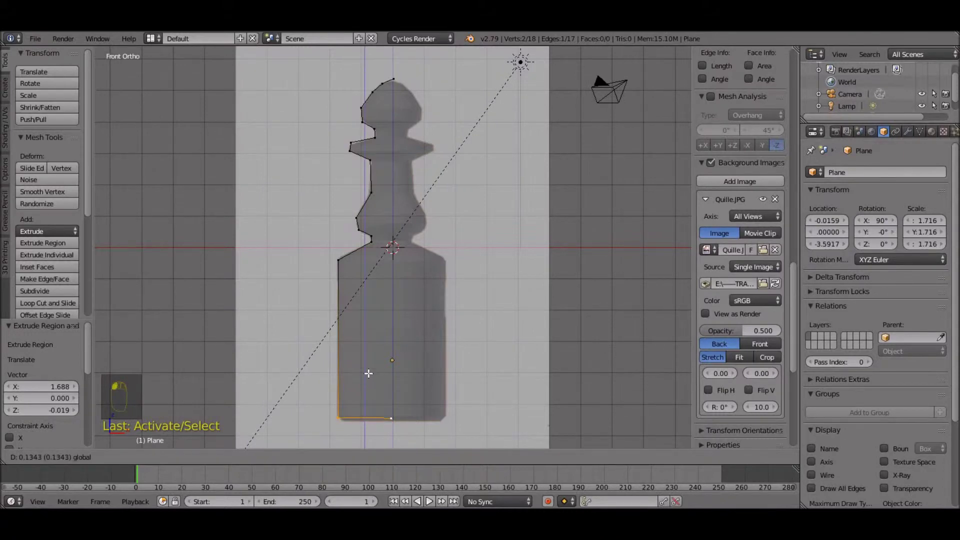
left_click(369, 374)
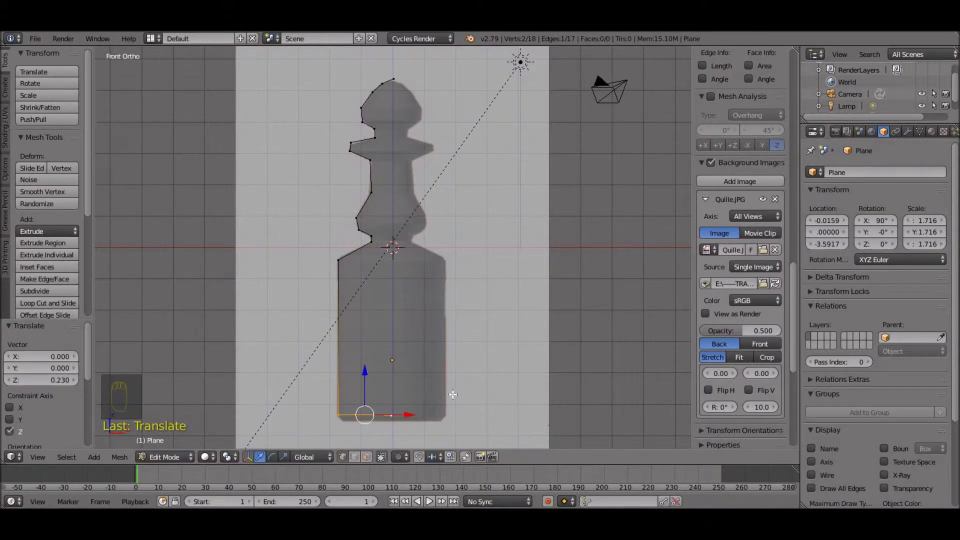
Move the outermost vertex of the lower bulge about 0.037 inward along X to match the reference outline.
scroll(469, 251, "up", 4)
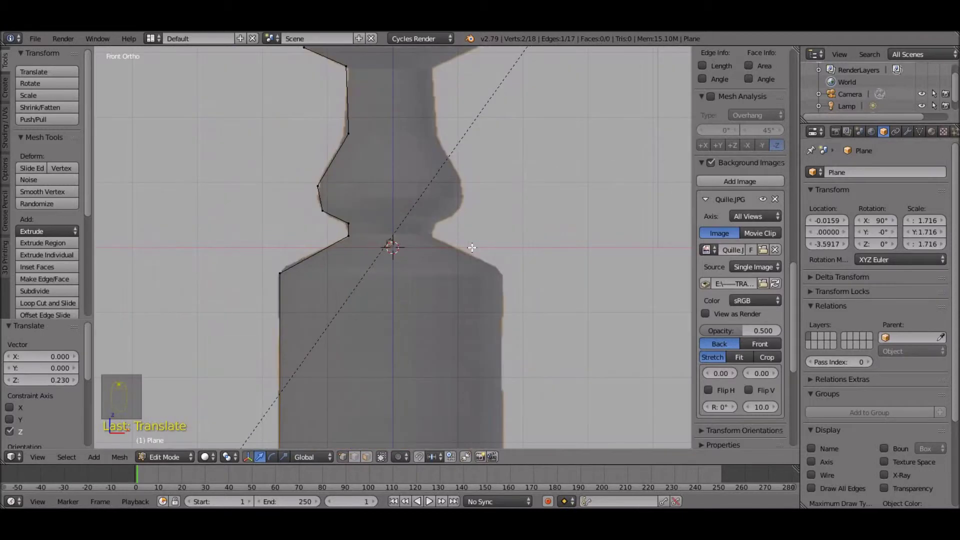
right_click(318, 185)
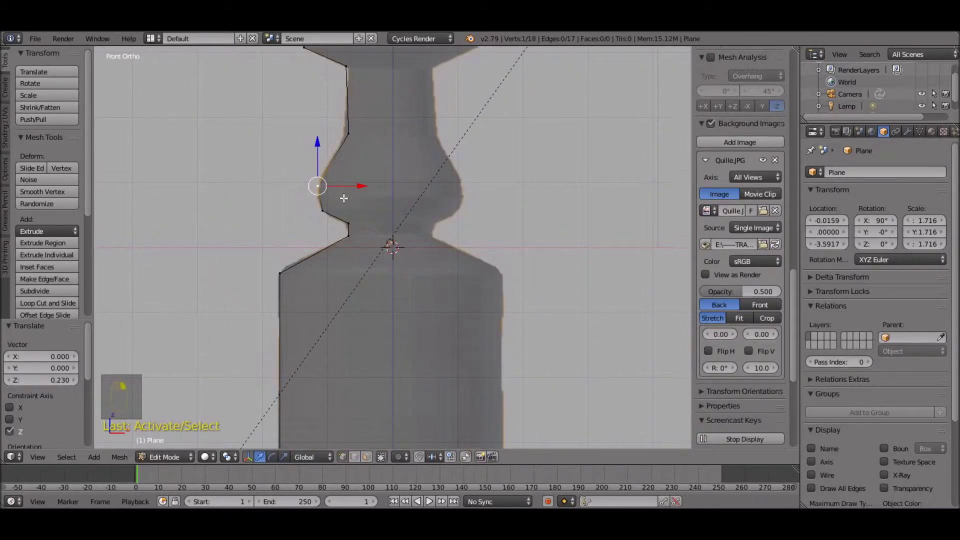
left_click_drag(359, 187, 361, 186)
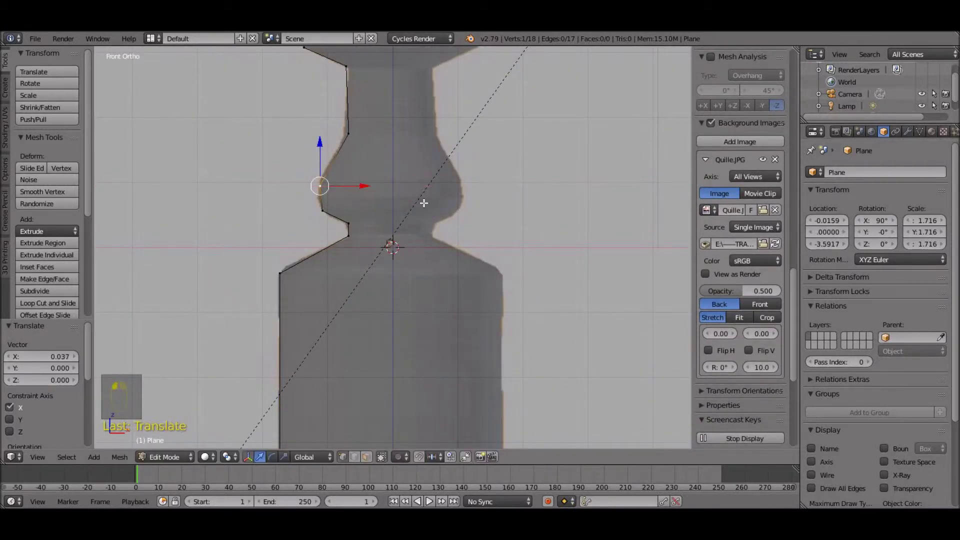
Move the upper outer vertex of the collar below the head about 0.107 down along Z.
scroll(419, 207, "down", 2)
middle_click_drag(419, 206, 438, 324, "shift")
right_click(354, 211)
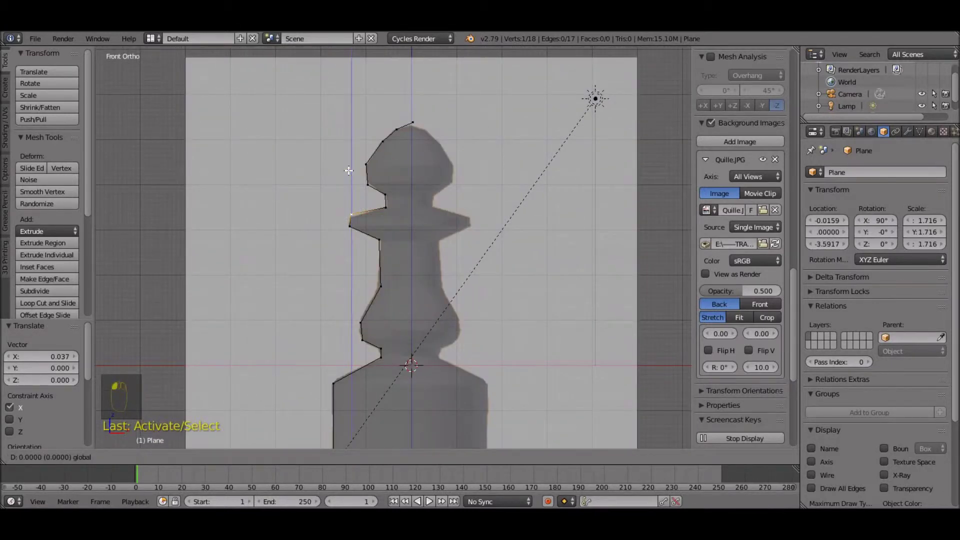
left_click_drag(351, 171, 351, 175)
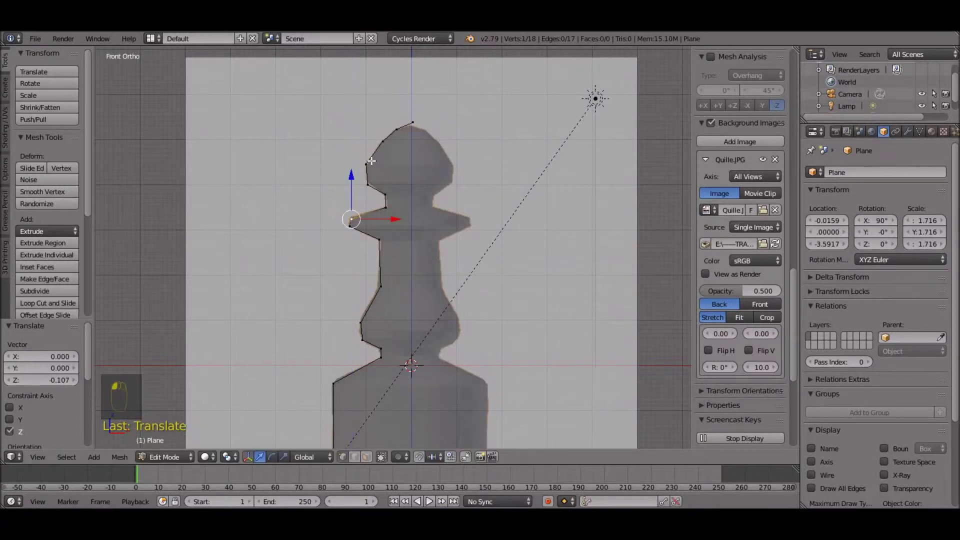
Lower the profile's topmost vertex slightly along Z and shift it about -0.053 along X to the centre line.
right_click(411, 123)
key("g")
key("z")
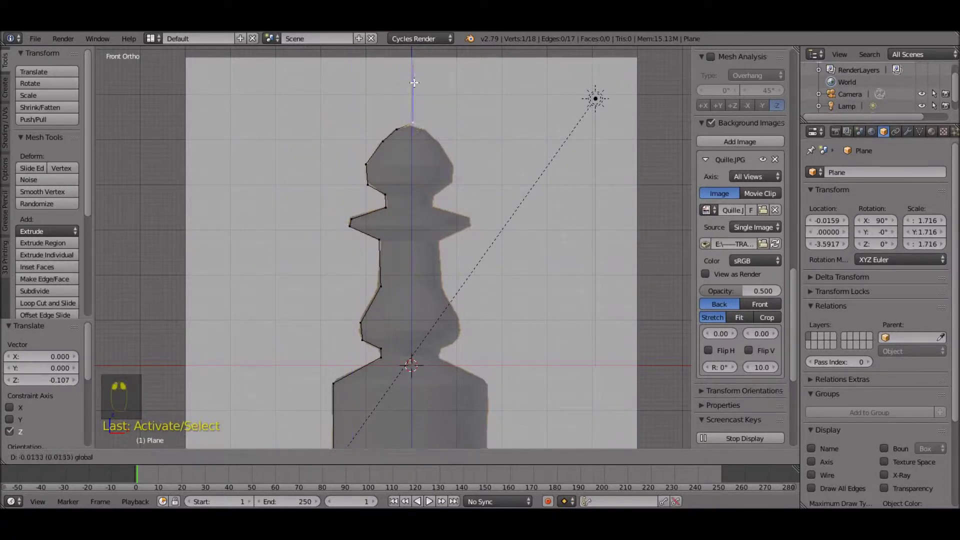
left_click(414, 85)
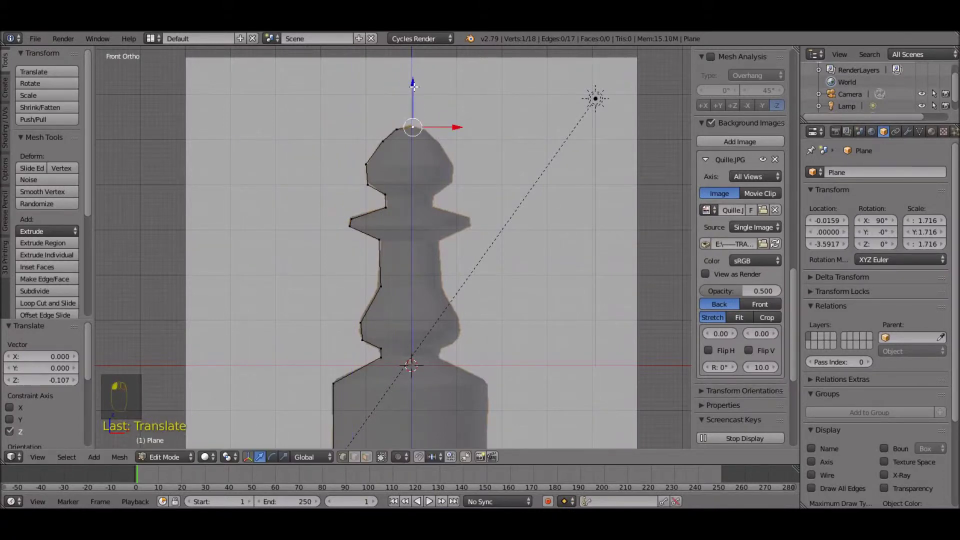
key("g")
key("x")
left_click(460, 127)
Raise the base edge's centre-line vertex about 0.033 along Z, and move the whole base edge about 0.044 down.
scroll(478, 156, "down", 4)
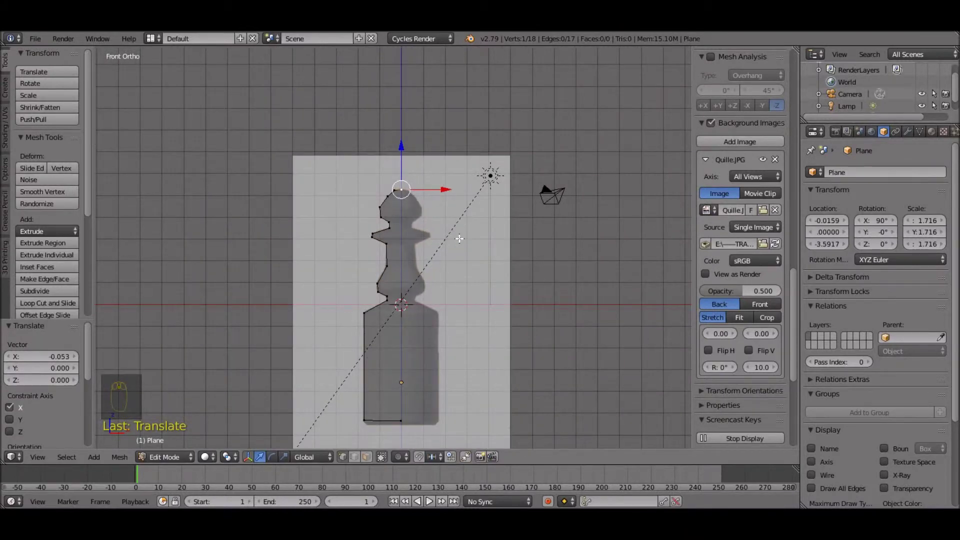
right_click(400, 421)
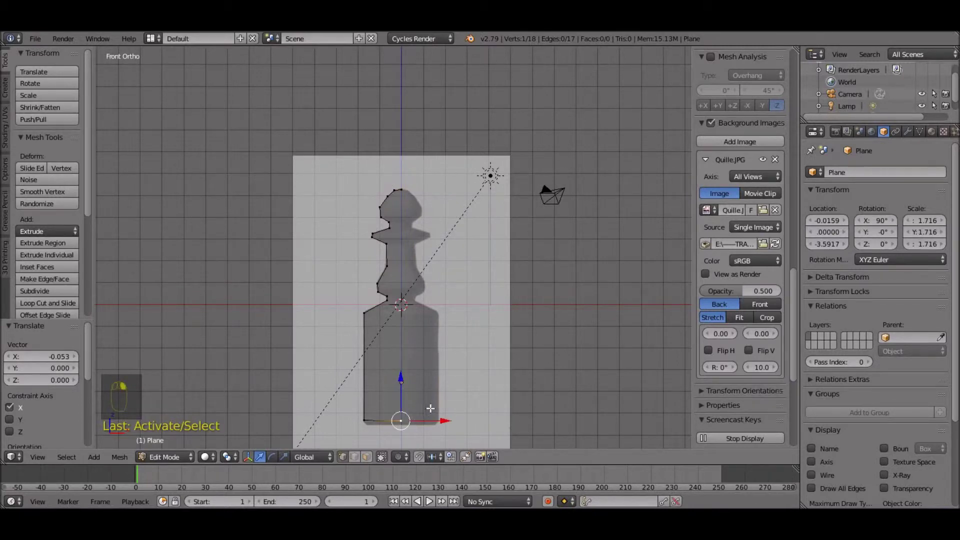
middle_click_drag(452, 371, 455, 216, "shift")
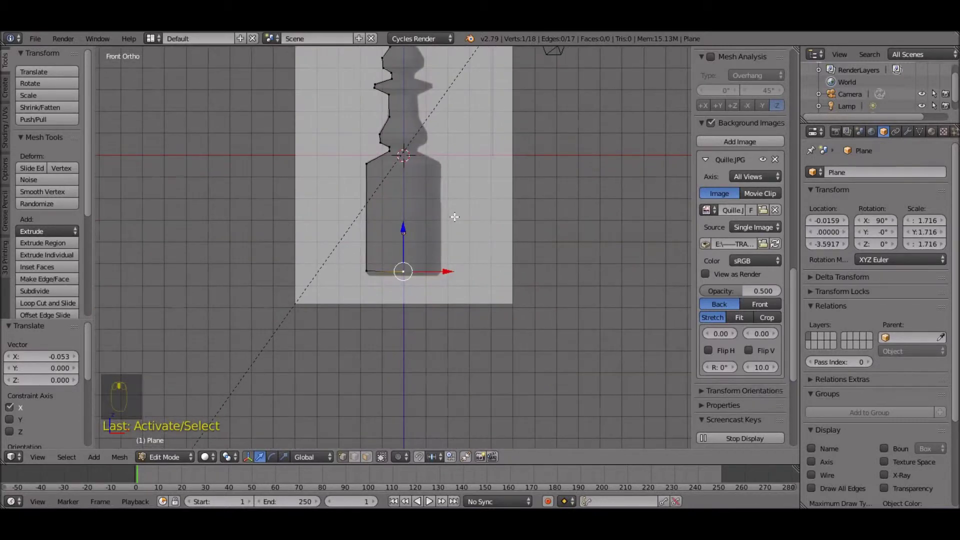
scroll(454, 216, "up", 5)
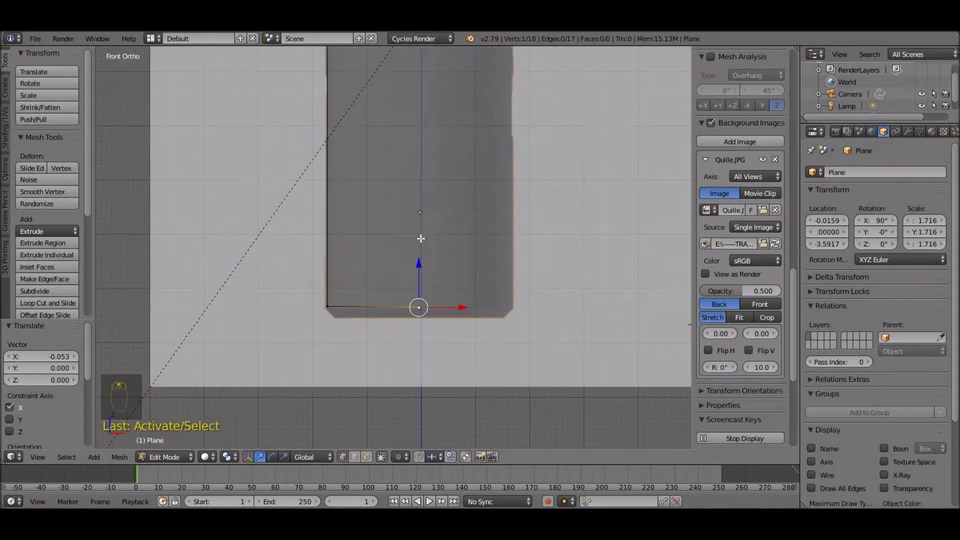
left_click_drag(420, 258, 418, 261)
right_click(328, 306, "shift")
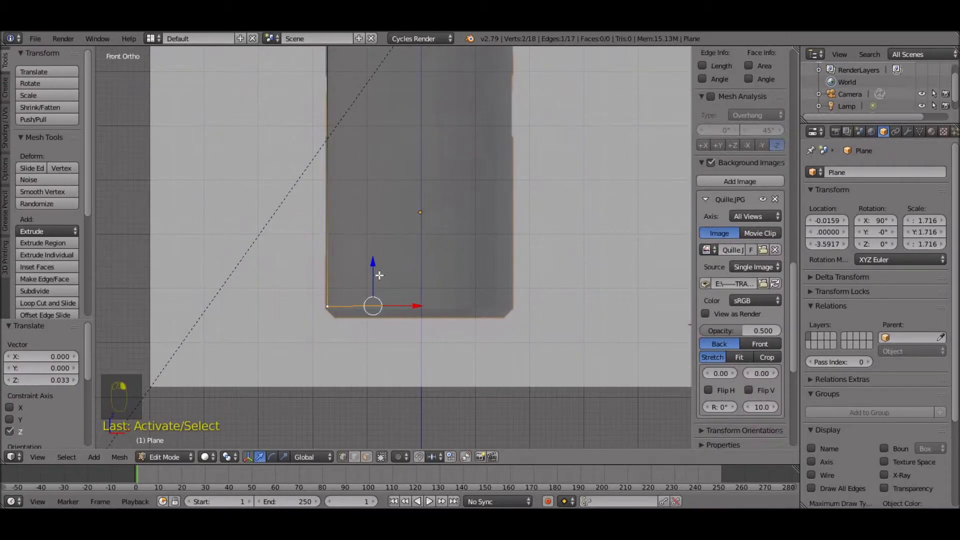
left_click_drag(375, 264, 377, 267)
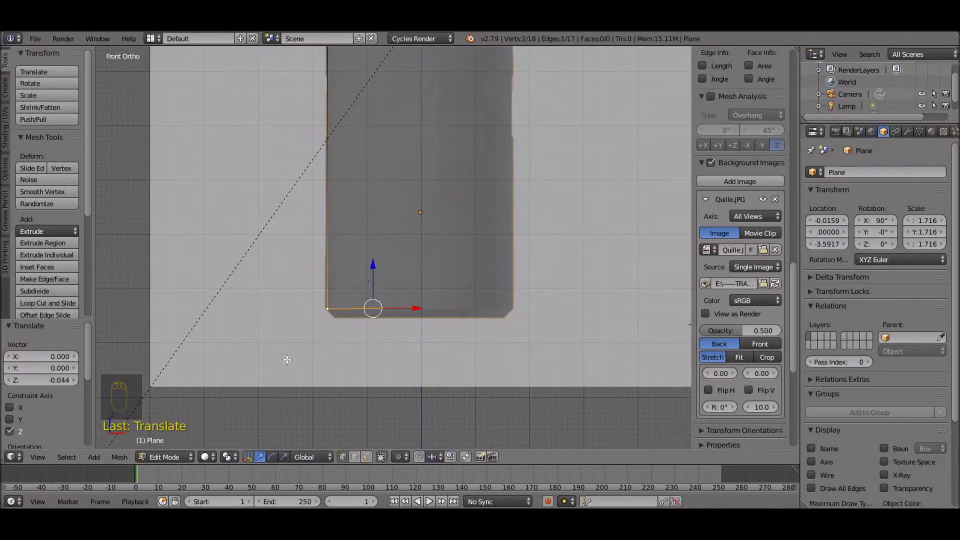
Select all vertices of the profile and apply the Spin tool to them.
scroll(260, 345, "down", 3)
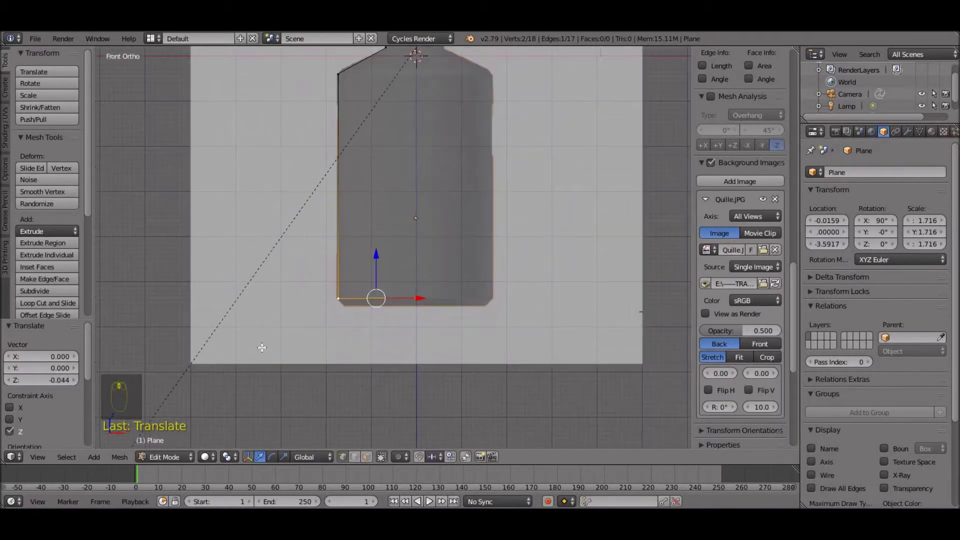
scroll(262, 347, "down", 5)
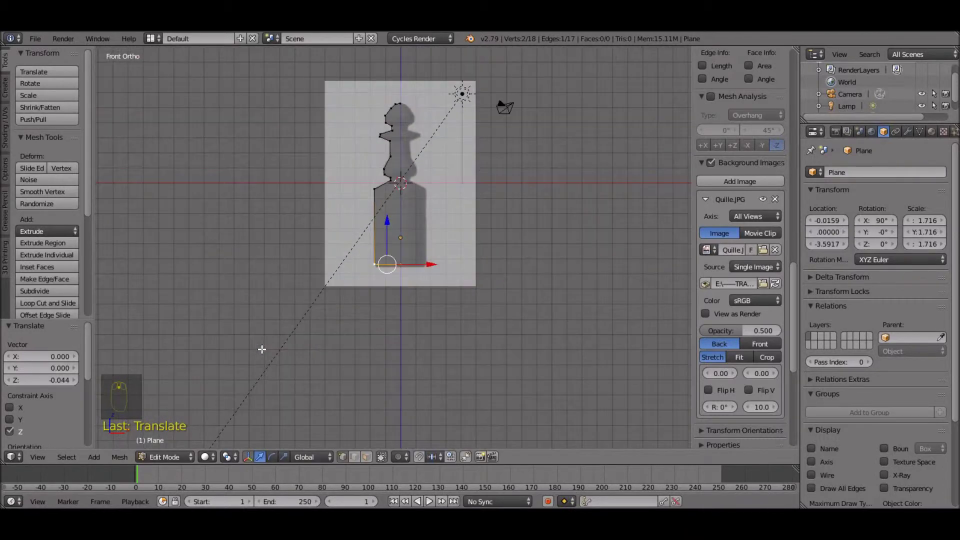
key("a")
key("a")
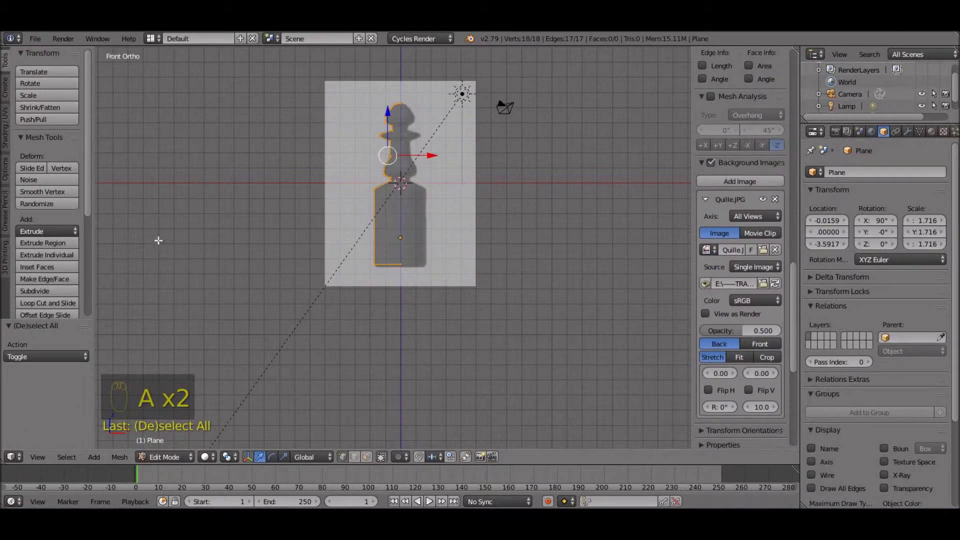
left_click_drag(85, 201, 82, 294)
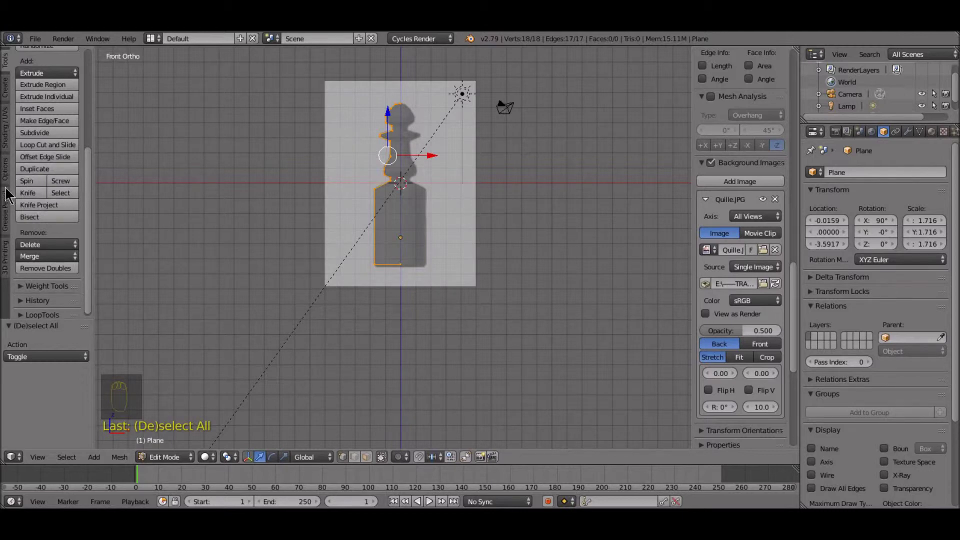
left_click(28, 182)
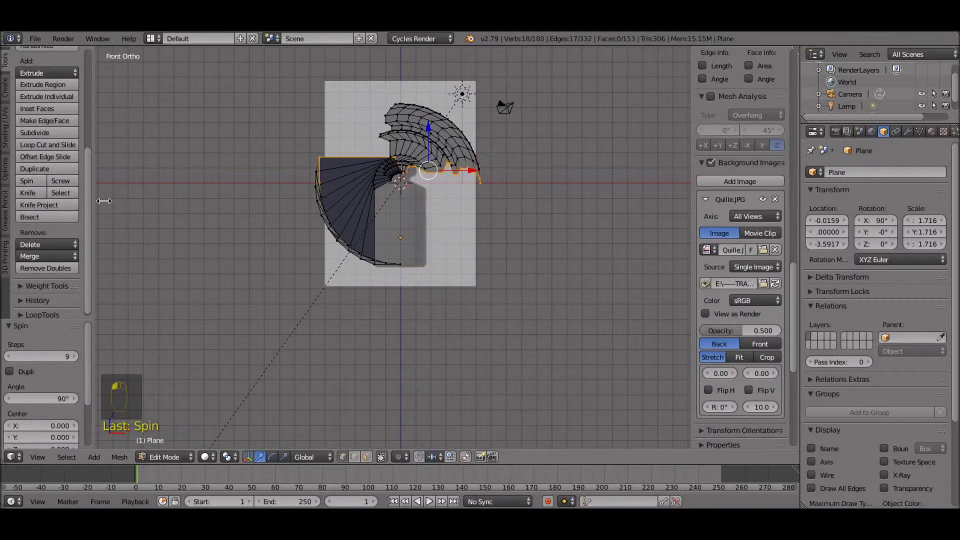
Set the spin axis to X 0, Y 0, Z 1 so the profile revolves about the vertical axis.
middle_click_drag(190, 225, 191, 225)
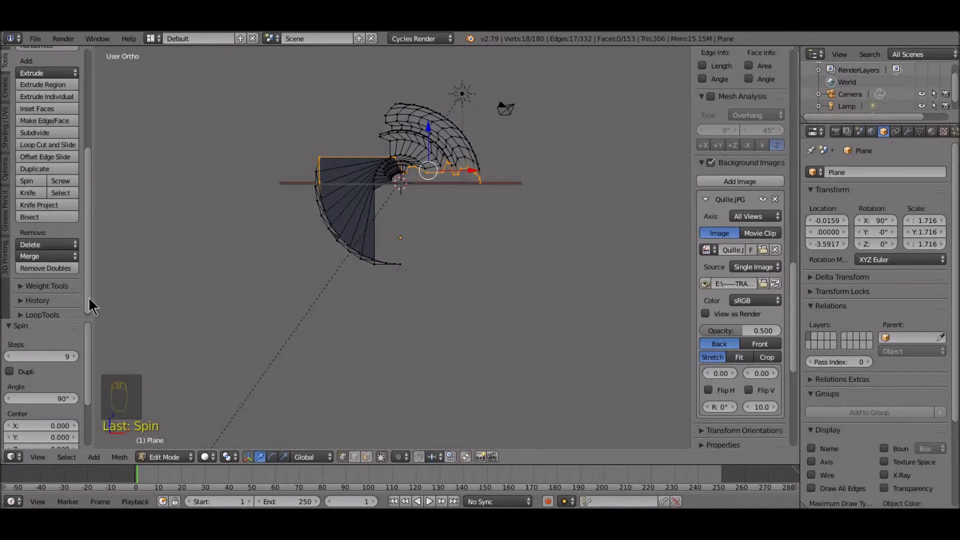
scroll(89, 299, "down", 1)
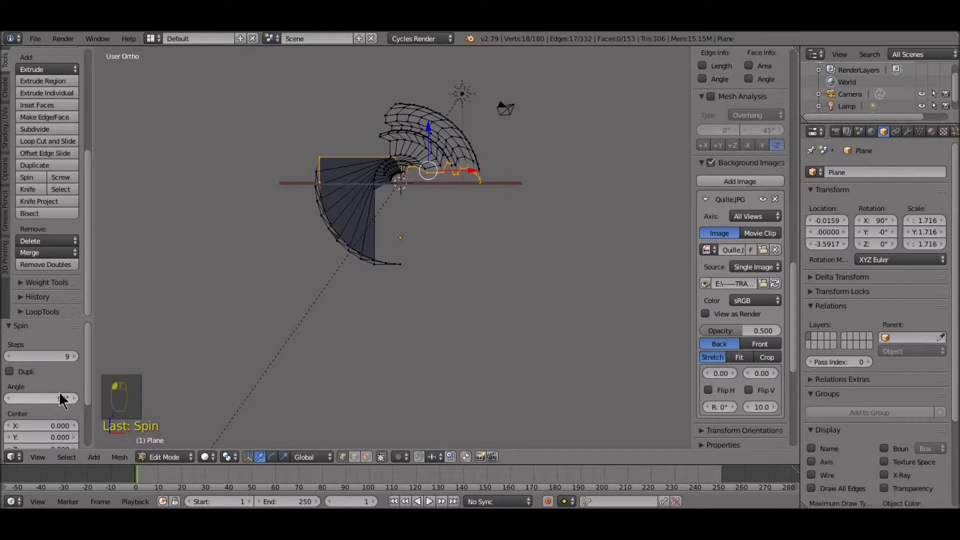
scroll(53, 396, "down", 3)
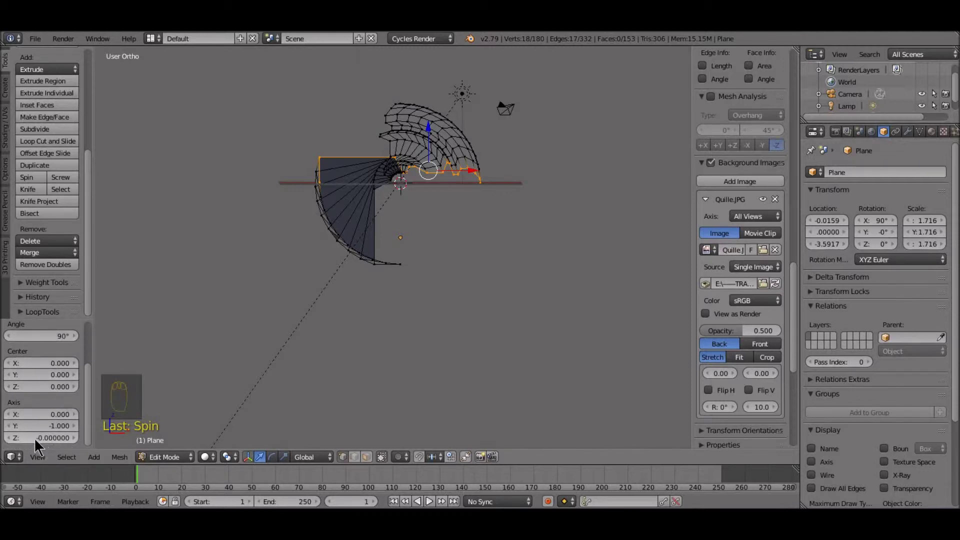
left_click(42, 424)
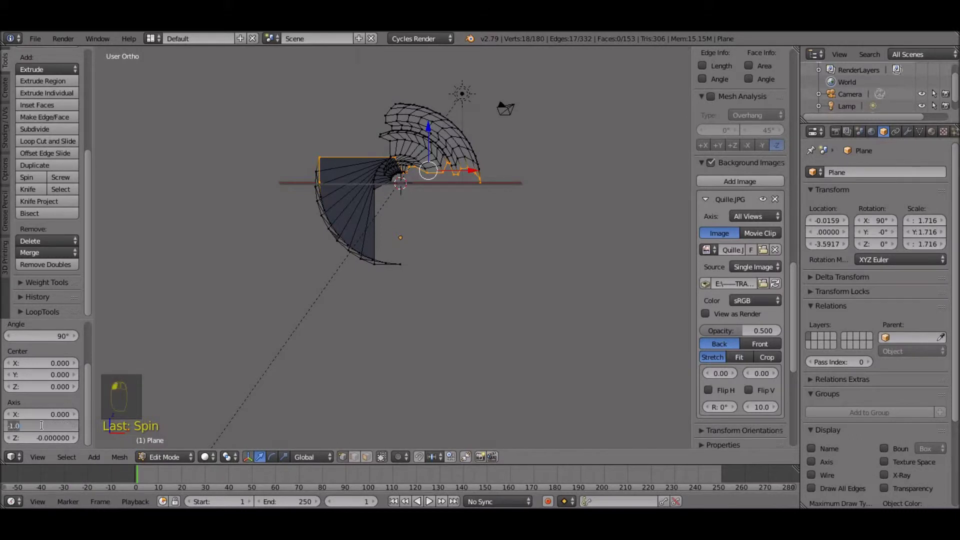
type("0")
key("Return")
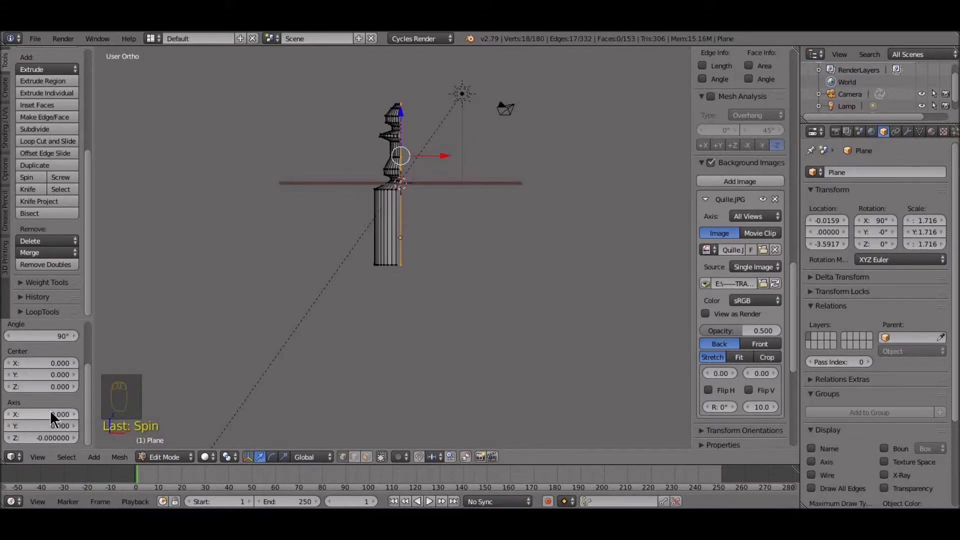
left_click(48, 435)
type("0")
key("Return")
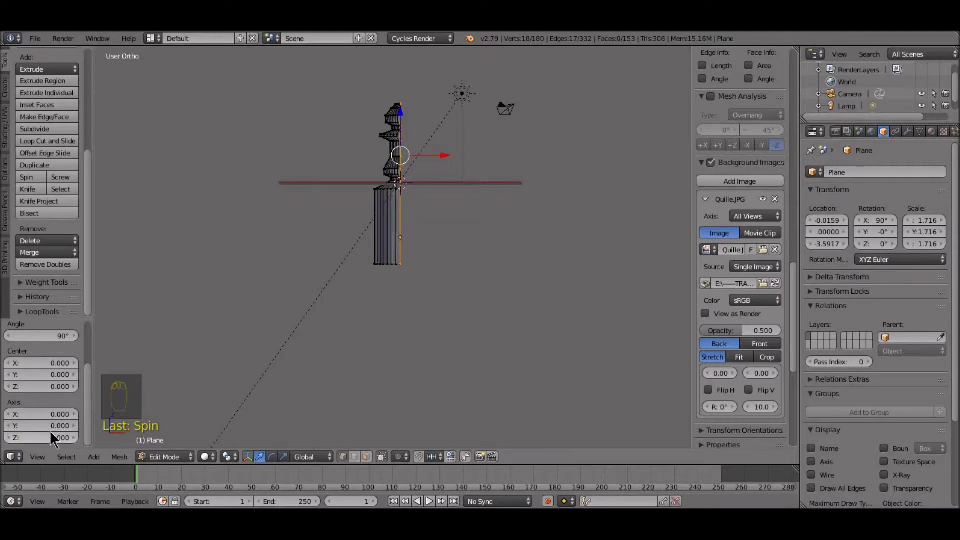
left_click(50, 433)
type("1")
key("Return")
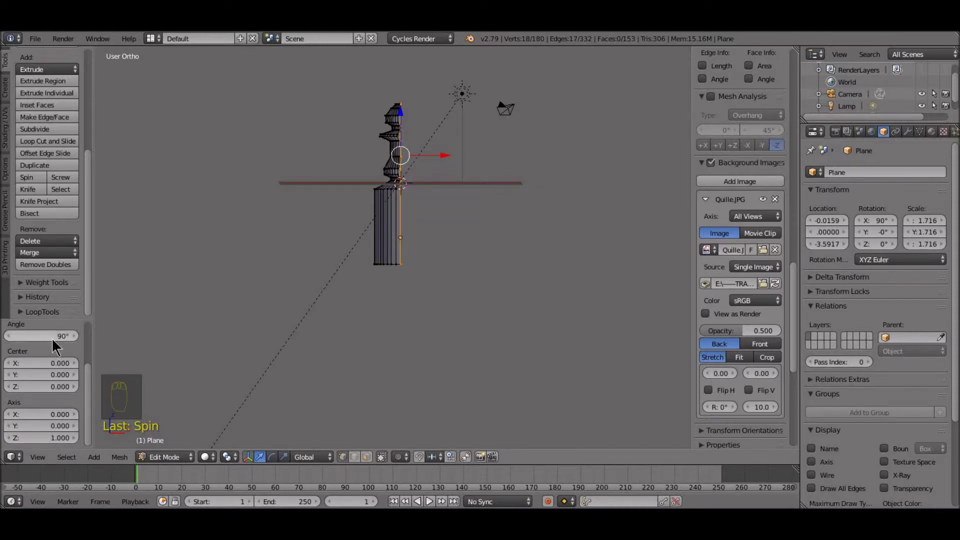
Try a spin angle of 180° for the revolved profile.
left_click(49, 336)
key("Return")
middle_click_drag(510, 233, 491, 290)
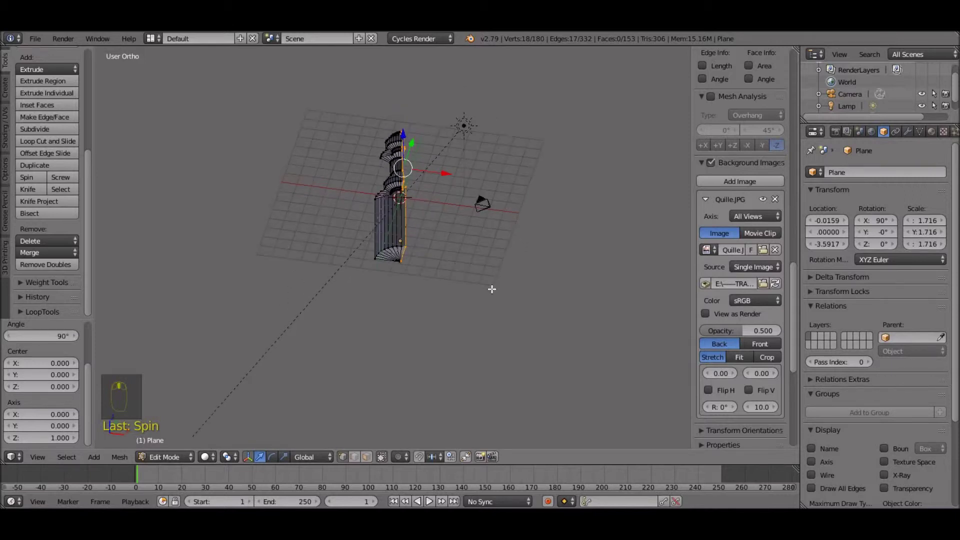
left_click(76, 335)
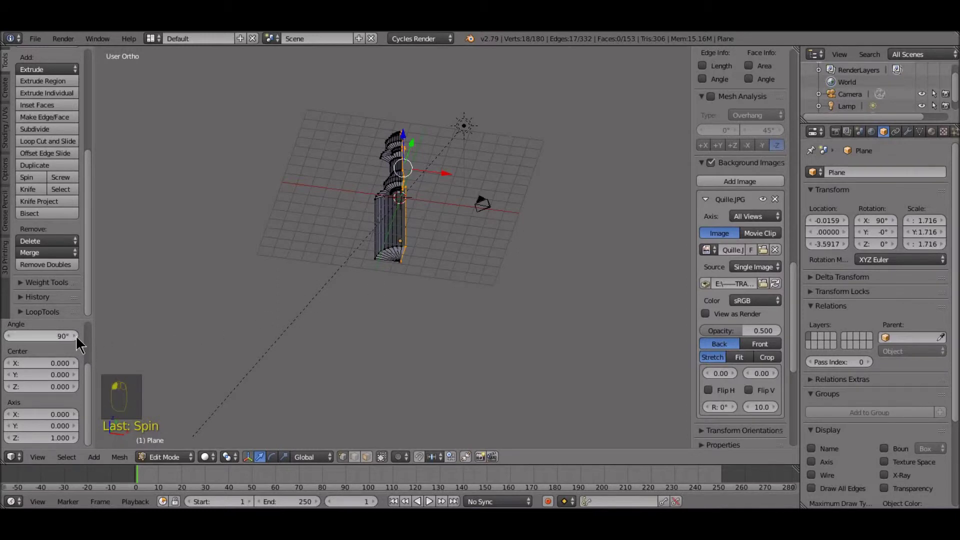
left_click_drag(45, 334, 44, 336)
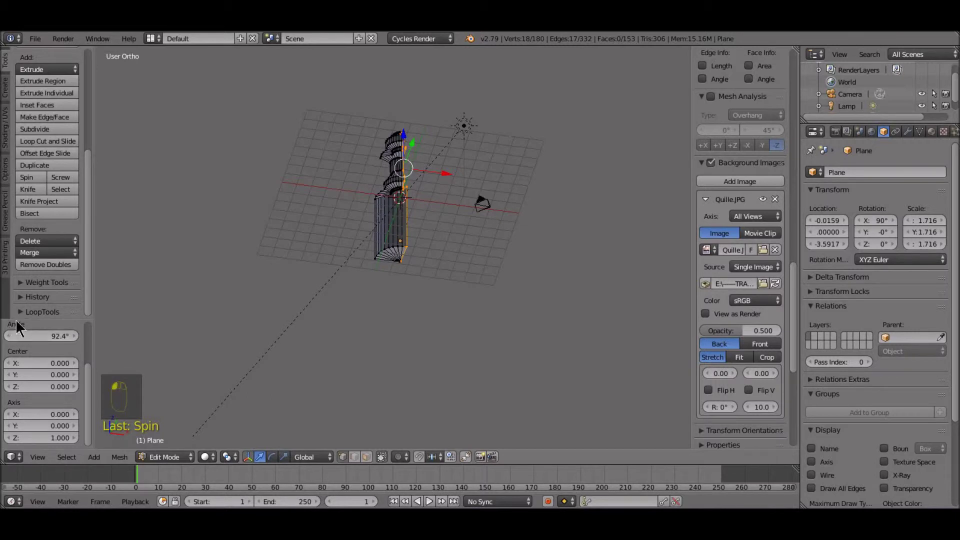
left_click(37, 334)
type("18")
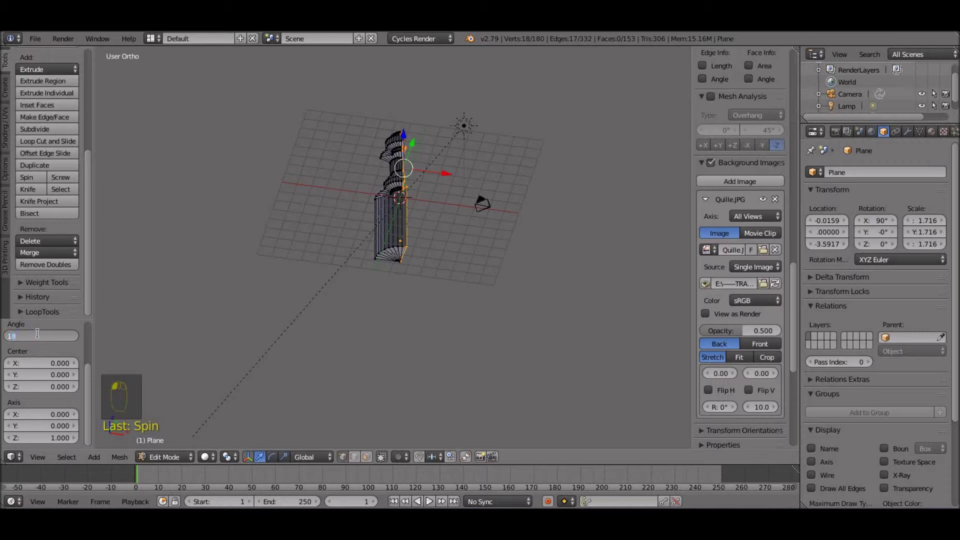
key("Return")
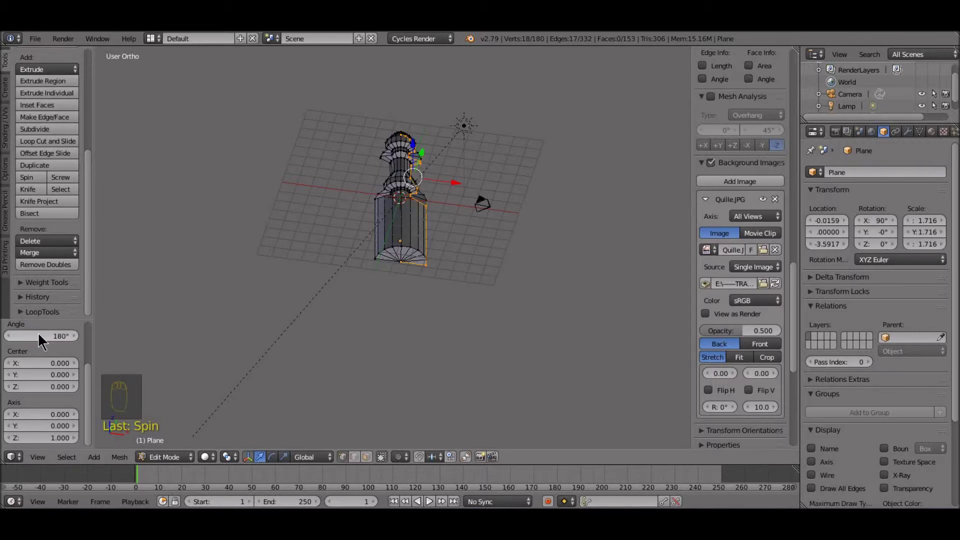
Set the spin angle to 360° for a full revolution and inspect the revolved shape.
left_click(38, 333)
type("36")
key("Return")
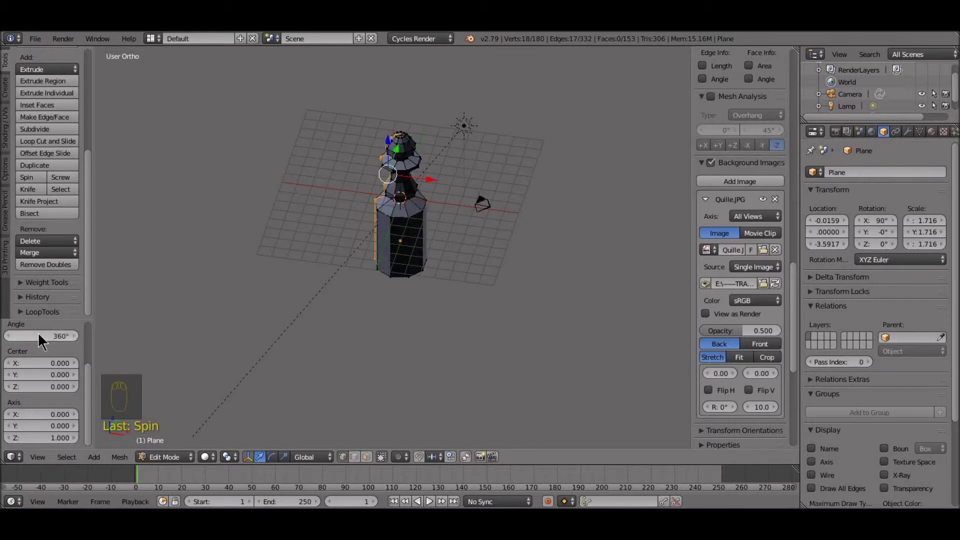
middle_click_drag(204, 348, 258, 287)
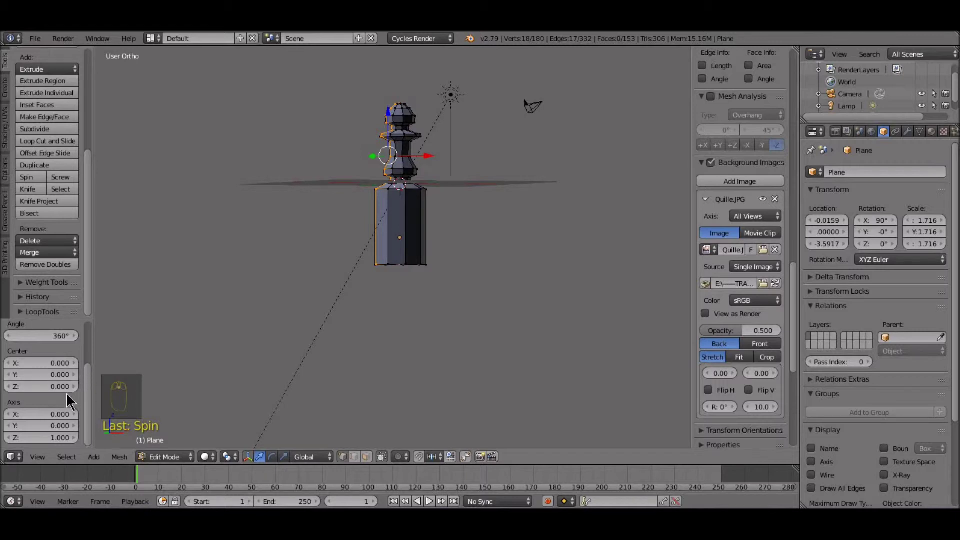
Increase the spin steps to 33 to make the revolved body rounder, and check its surface up close.
scroll(65, 395, "up", 3)
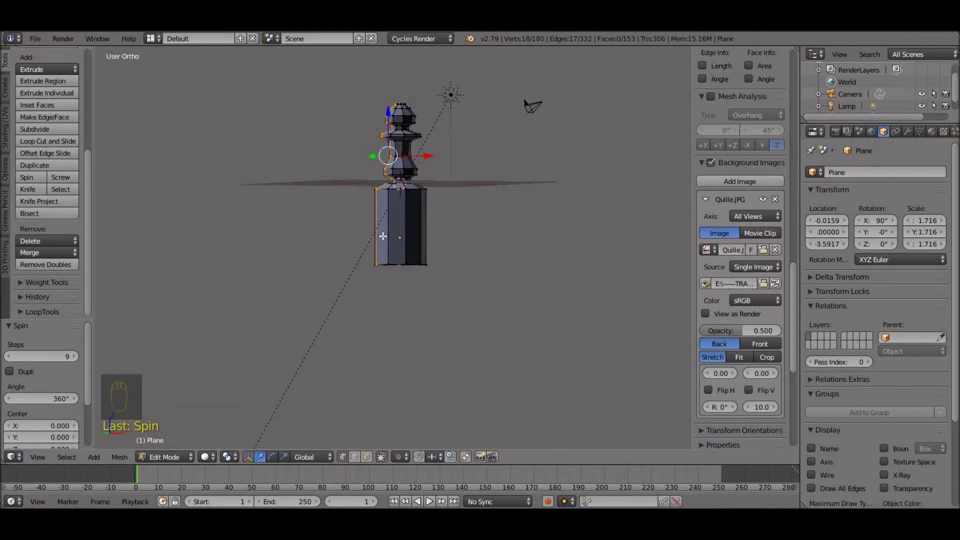
left_click(73, 355)
left_click(73, 355)
left_click(73, 355)
left_click(73, 355)
left_click(73, 355)
left_click(73, 355)
left_click(73, 355)
left_click(73, 355)
left_click(73, 355)
left_click(73, 355)
left_click(73, 355)
left_click(73, 355)
left_click(73, 355)
left_click(73, 355)
left_click(73, 355)
left_click(73, 355)
left_click(73, 355)
left_click(73, 355)
left_click(73, 355)
left_click(73, 355)
left_click(73, 355)
left_click(73, 355)
left_click(73, 355)
left_click(73, 355)
middle_click_drag(318, 408, 255, 410)
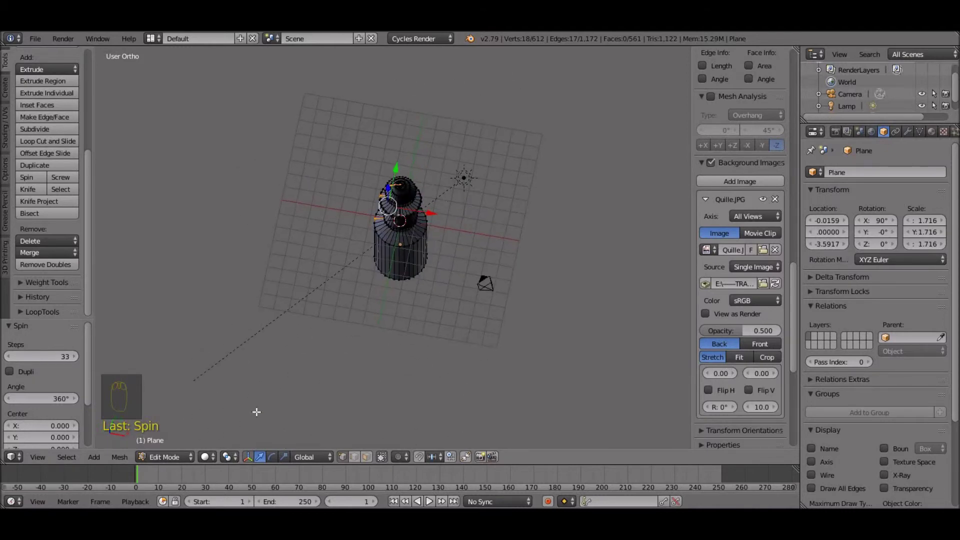
scroll(255, 407, "up", 6)
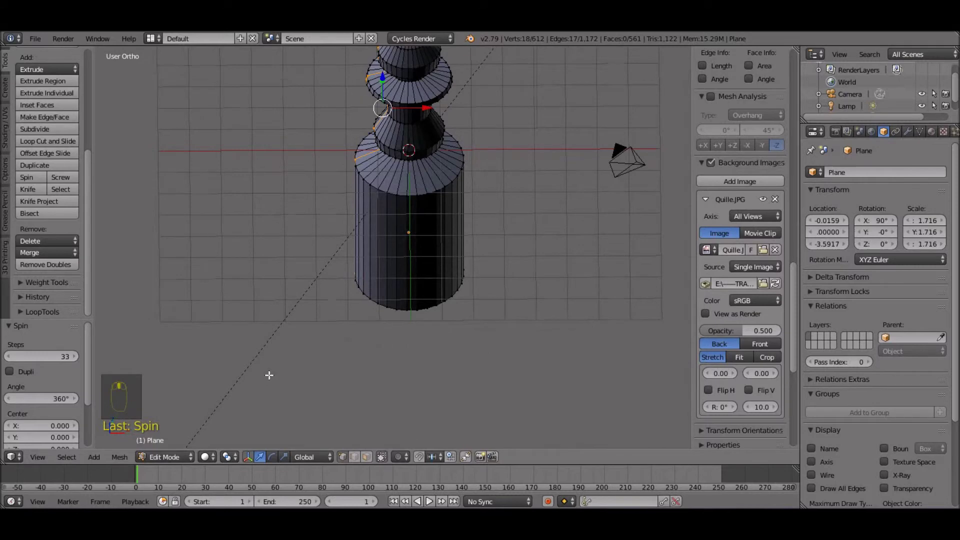
scroll(269, 375, "up", 1)
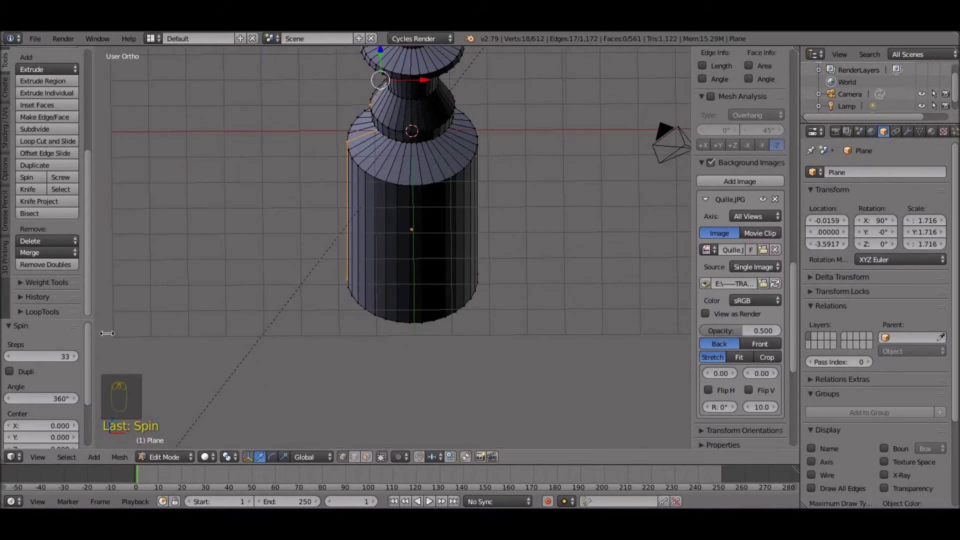
Select the entire revolved mesh and remove its doubled vertices.
left_click(150, 457)
middle_click_drag(311, 324, 309, 295)
scroll(313, 297, "down", 3)
scroll(313, 297, "down", 1)
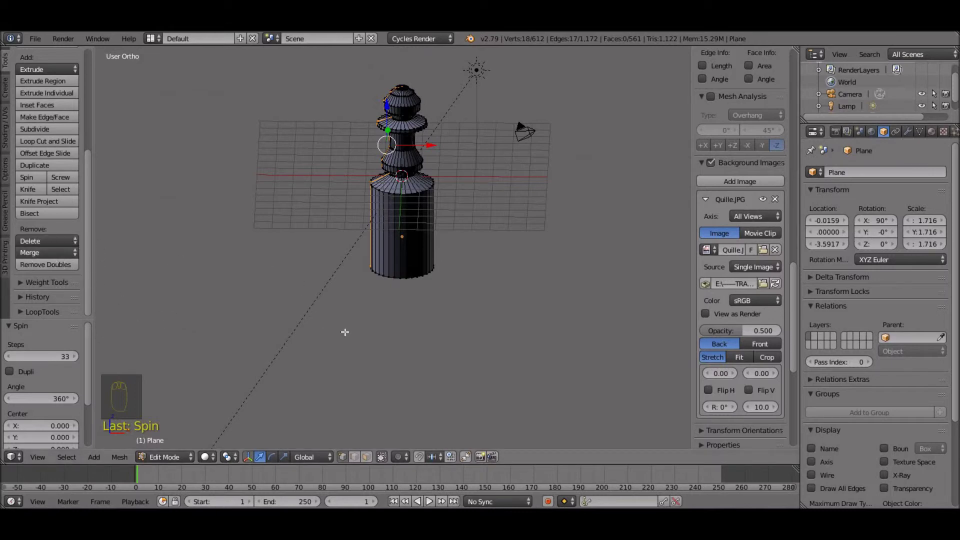
key("a")
key("a")
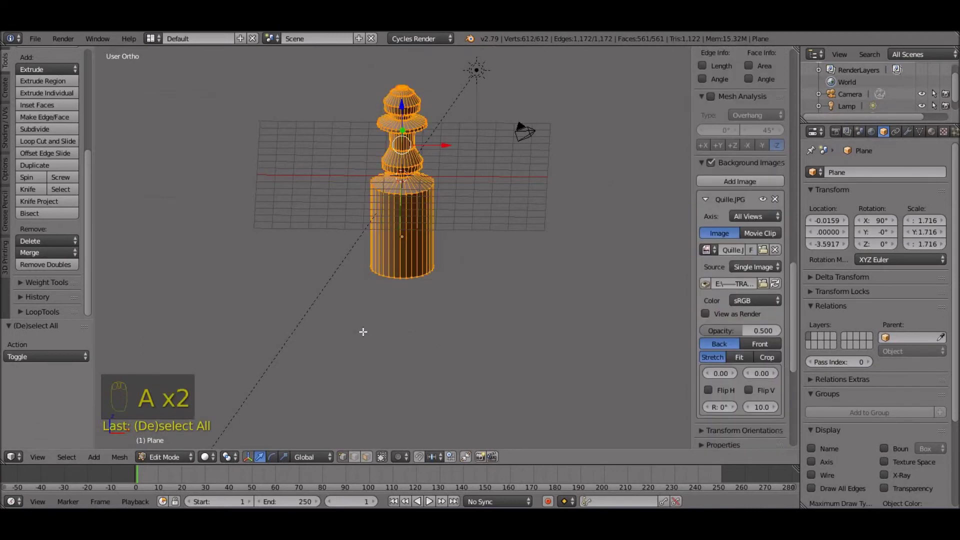
left_click(52, 263)
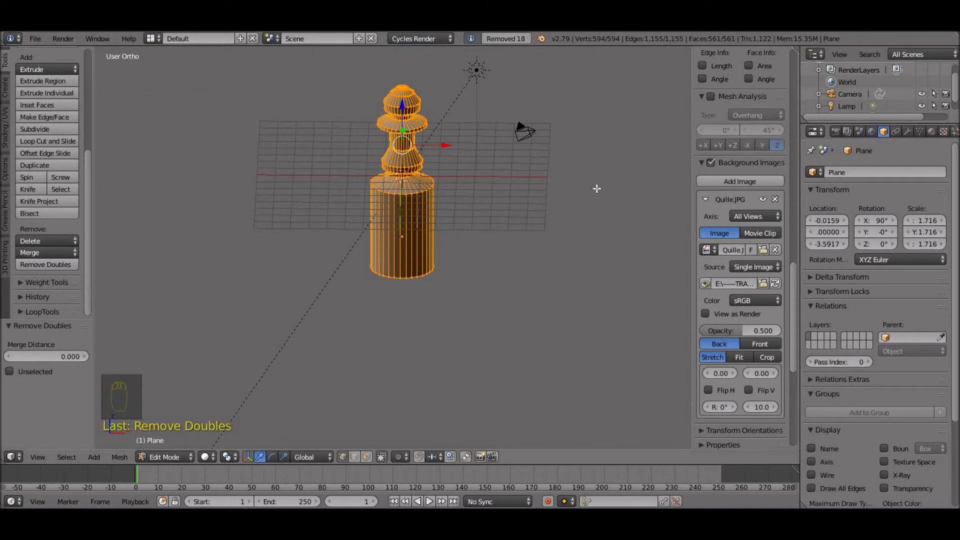
Switch the finished skittle mesh from Edit Mode to Object Mode and view it whole.
middle_click_drag(548, 215, 558, 165)
middle_click_drag(570, 137, 556, 195)
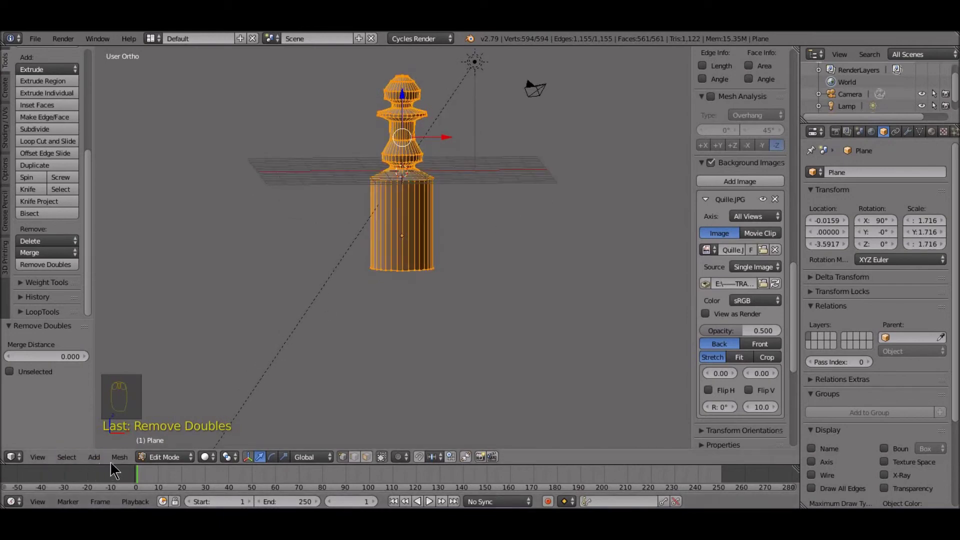
left_click(164, 458)
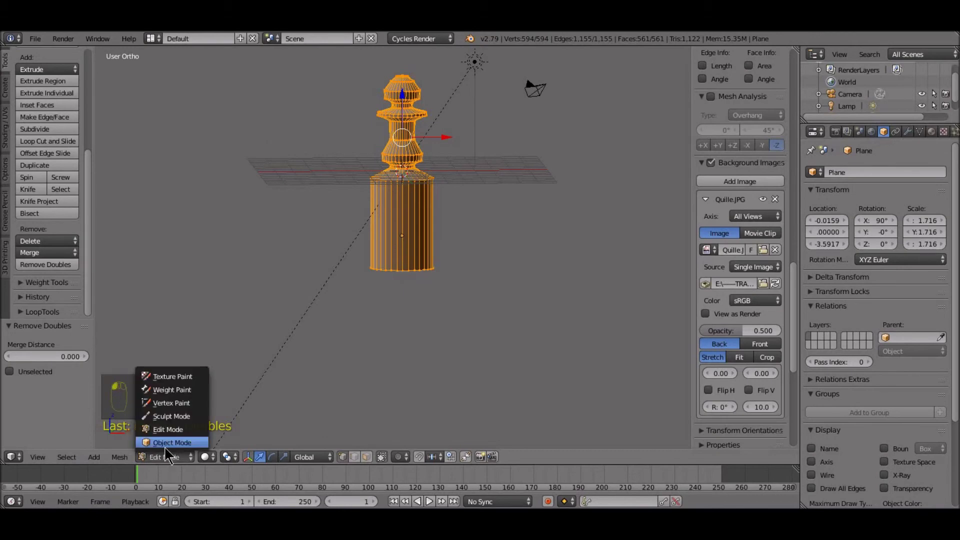
left_click(165, 442)
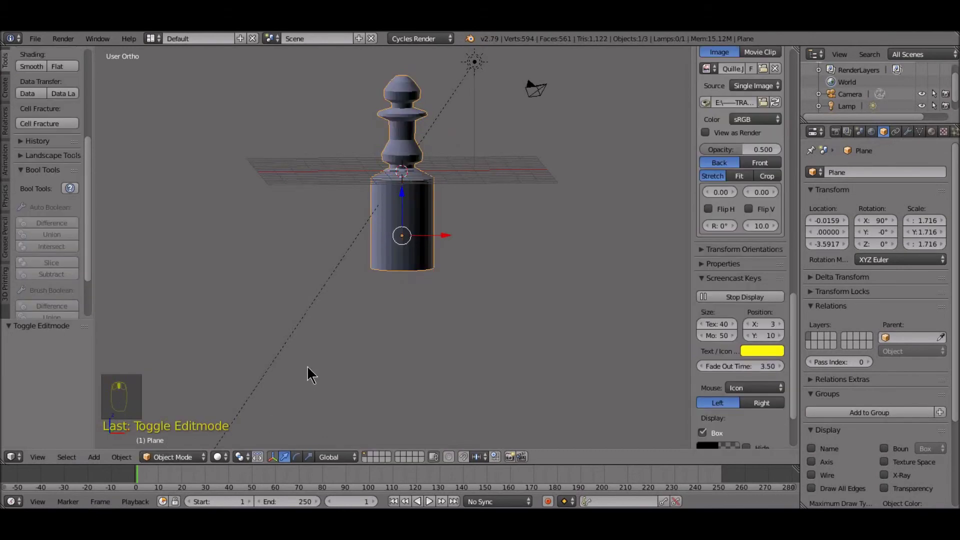
scroll(308, 368, "up", 1)
scroll(308, 368, "down", 2)
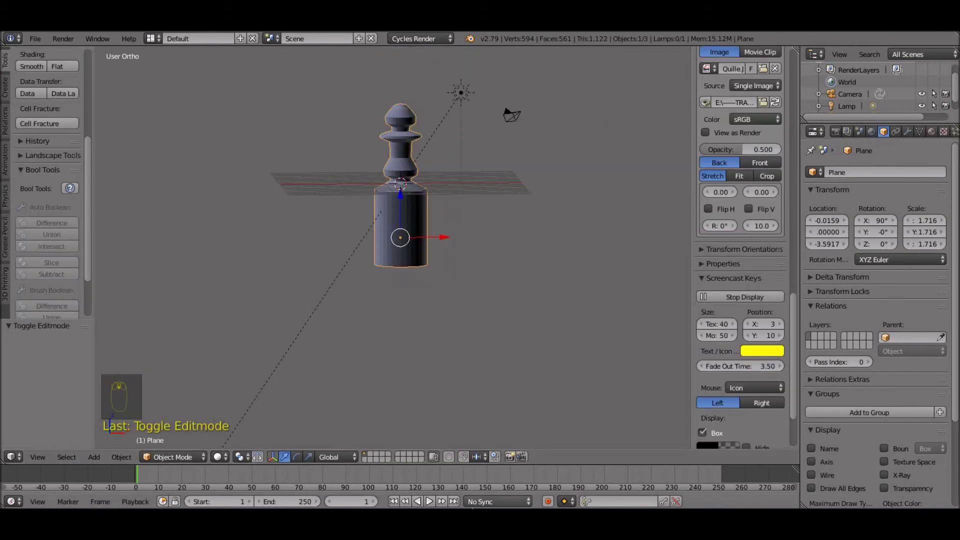